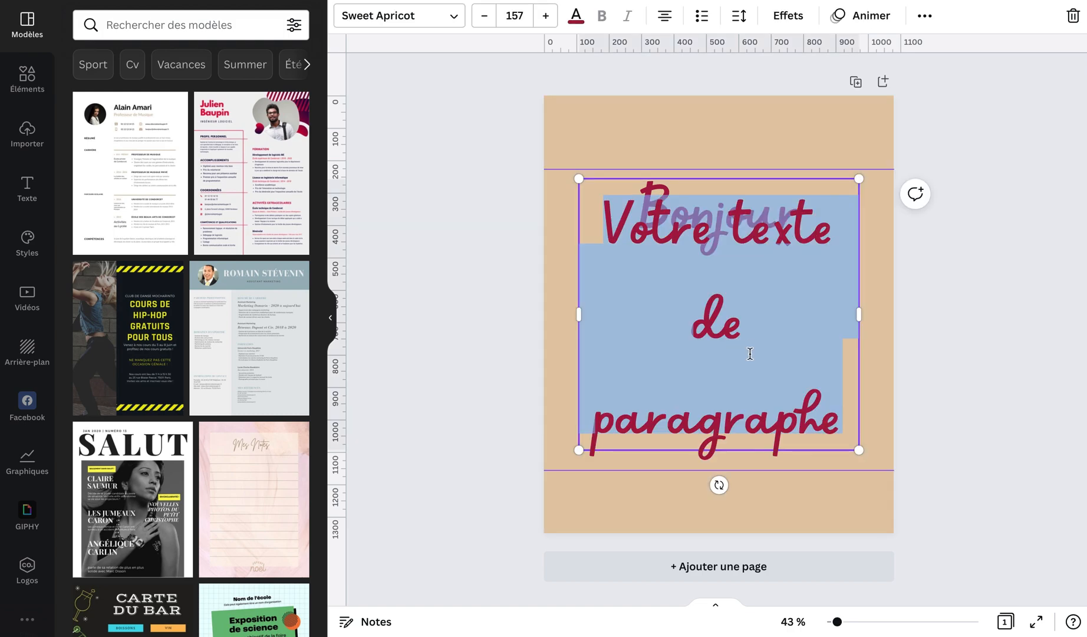
- Replace the placeholder text with "salut" and move the text box below "Bonjour"
text(salut)
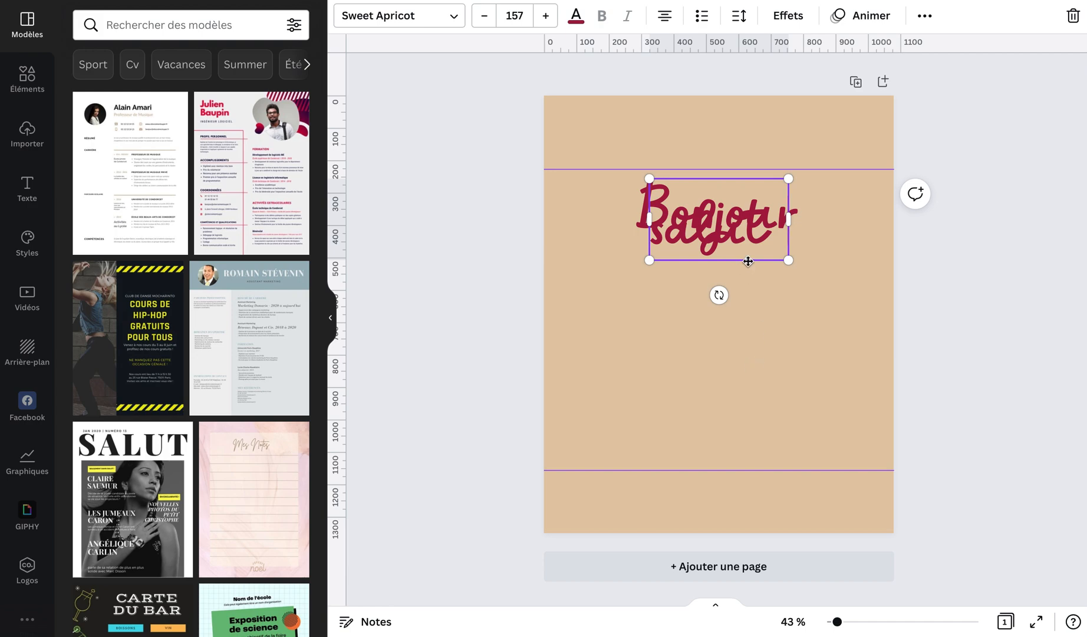
drag(748, 261, 741, 394)
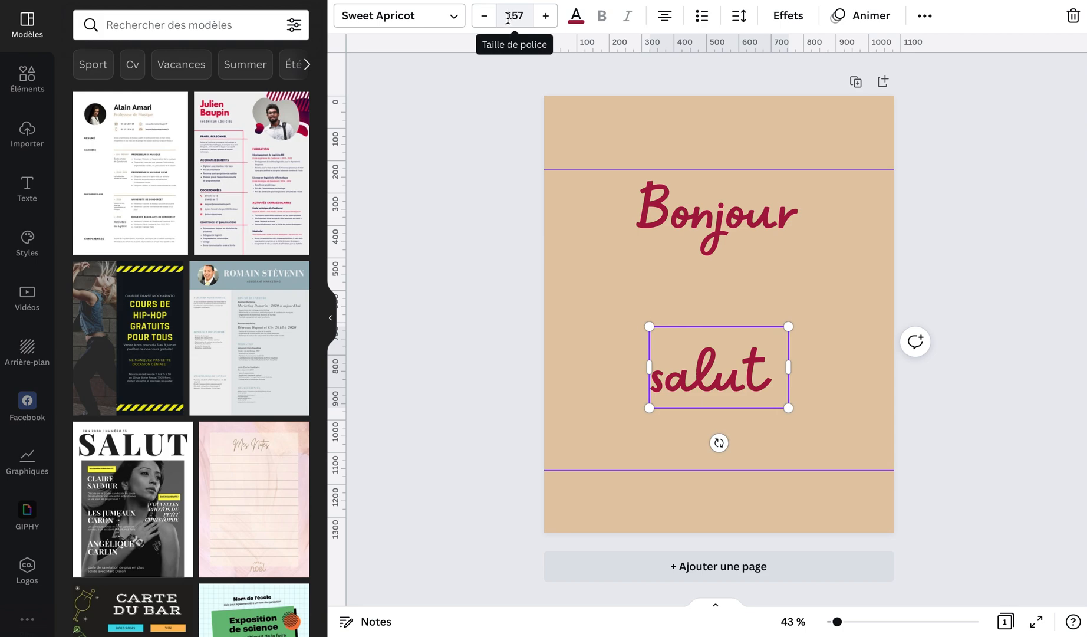
- Set the font size of the "salut" text to 44
click(530, 15)
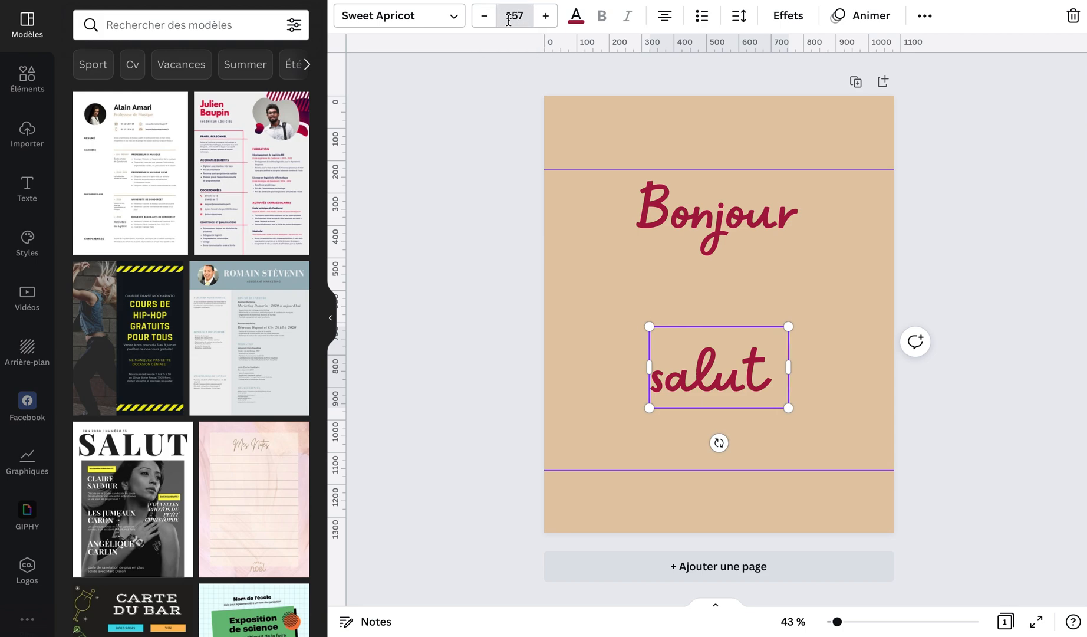
click(509, 20)
text(44)
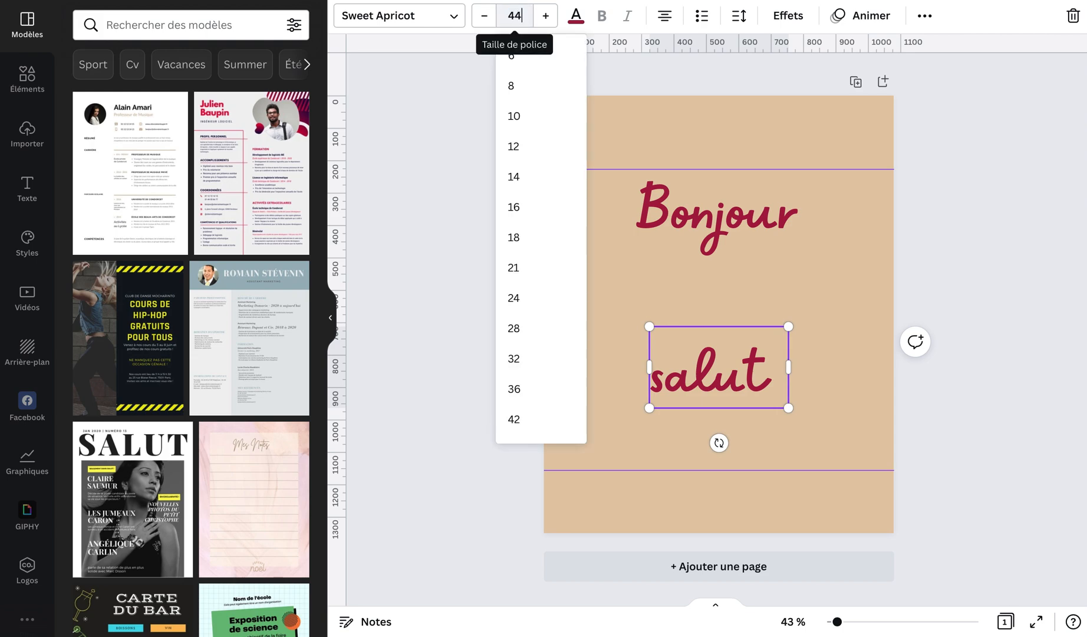
key(Return)
click(798, 421)
click(718, 342)
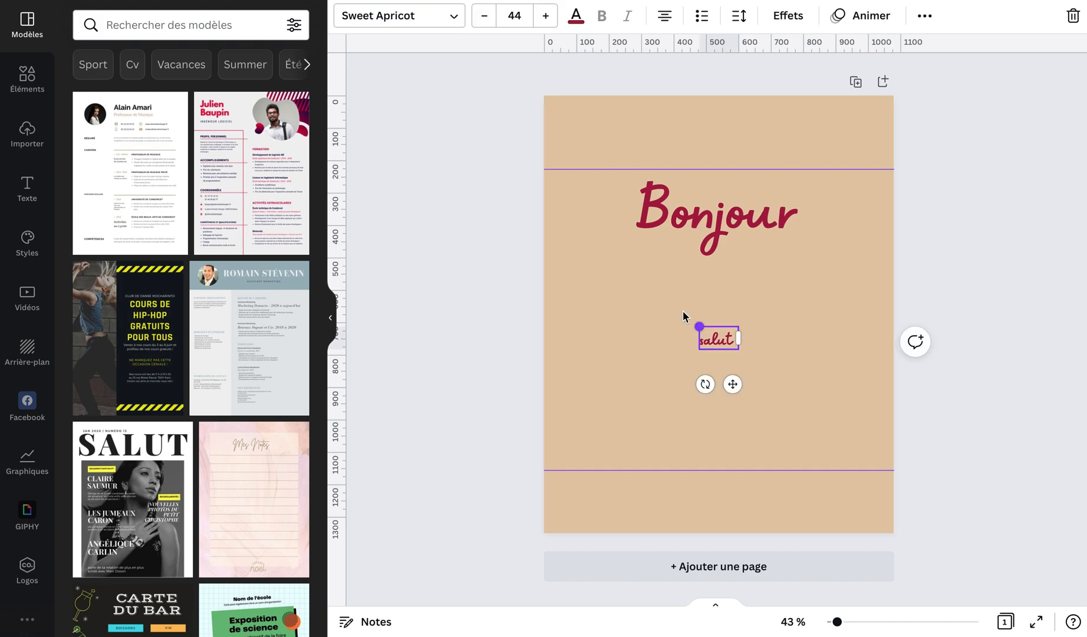
- Enlarge the "salut" text to a font size of about 249 and move it slightly down the page
drag(700, 326, 606, 272)
drag(738, 350, 824, 420)
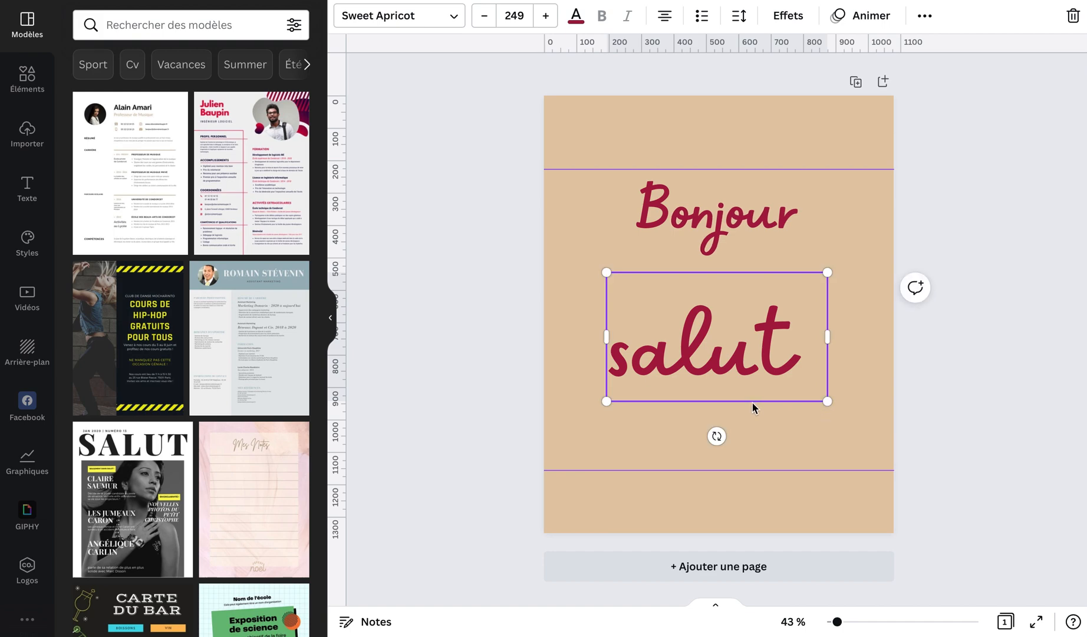
drag(753, 411, 754, 453)
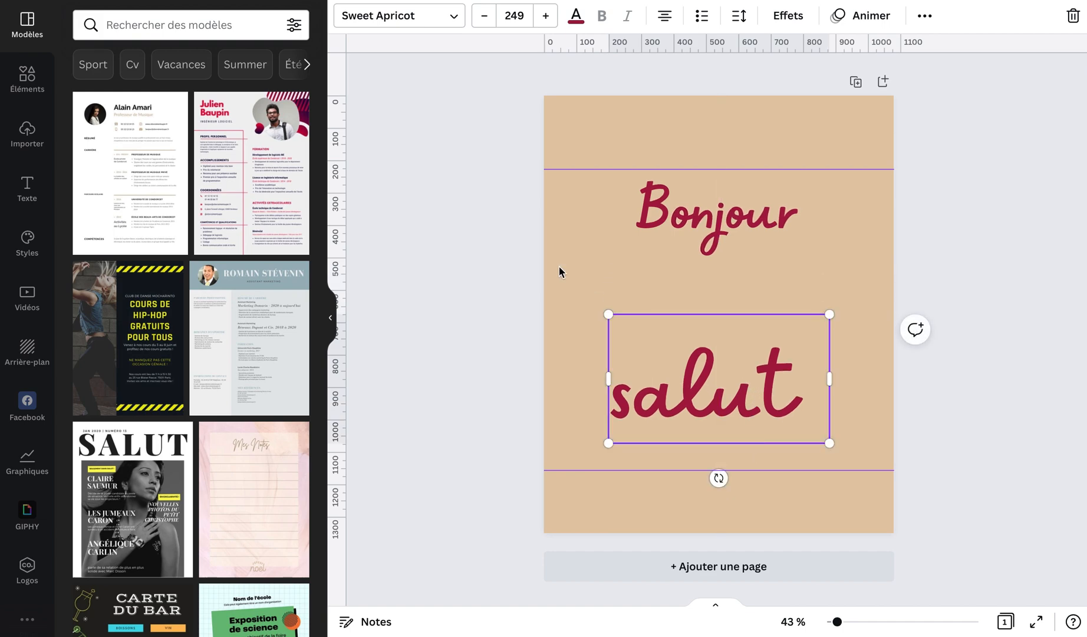
- Change the font of the "salut" text to Arapey
click(454, 20)
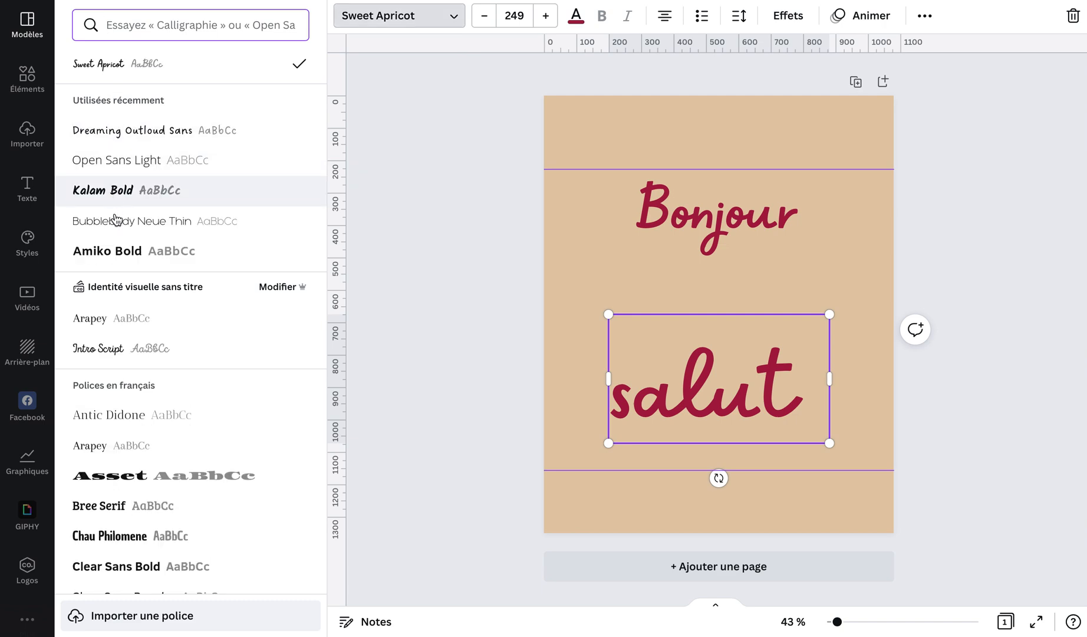
click(131, 323)
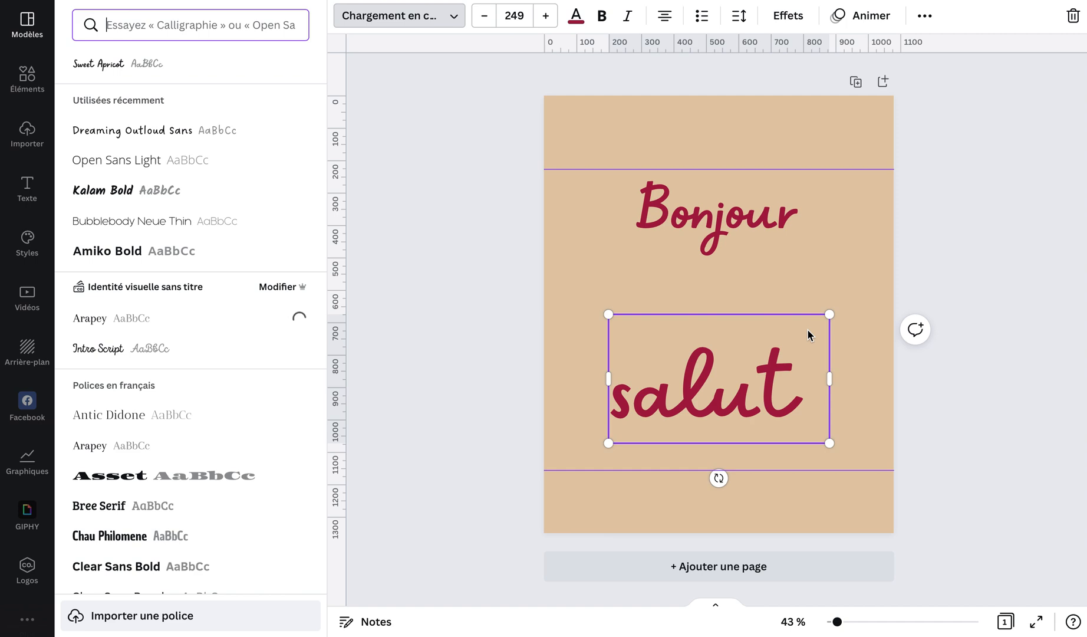
click(921, 227)
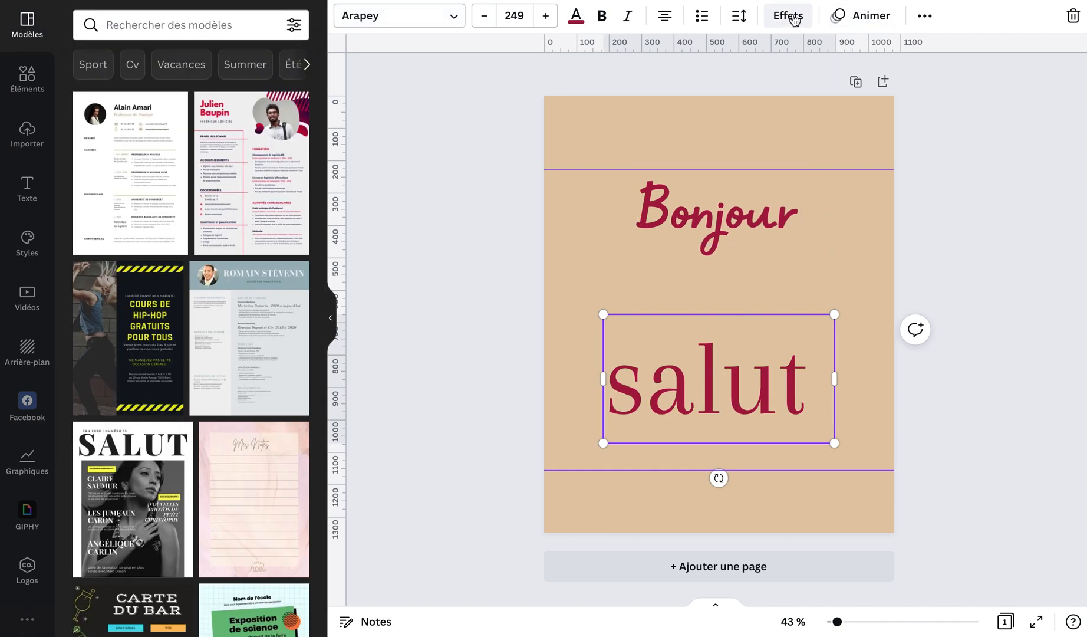
- Apply the Machine à écrire text animation to "salut"
click(869, 19)
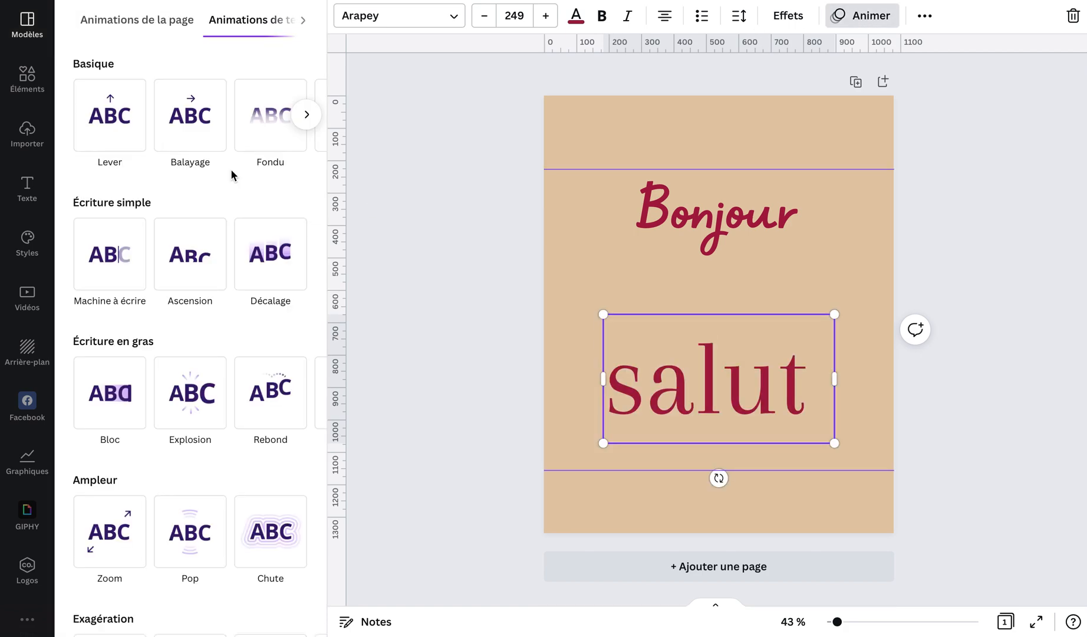
scroll(226, 420, down, 4)
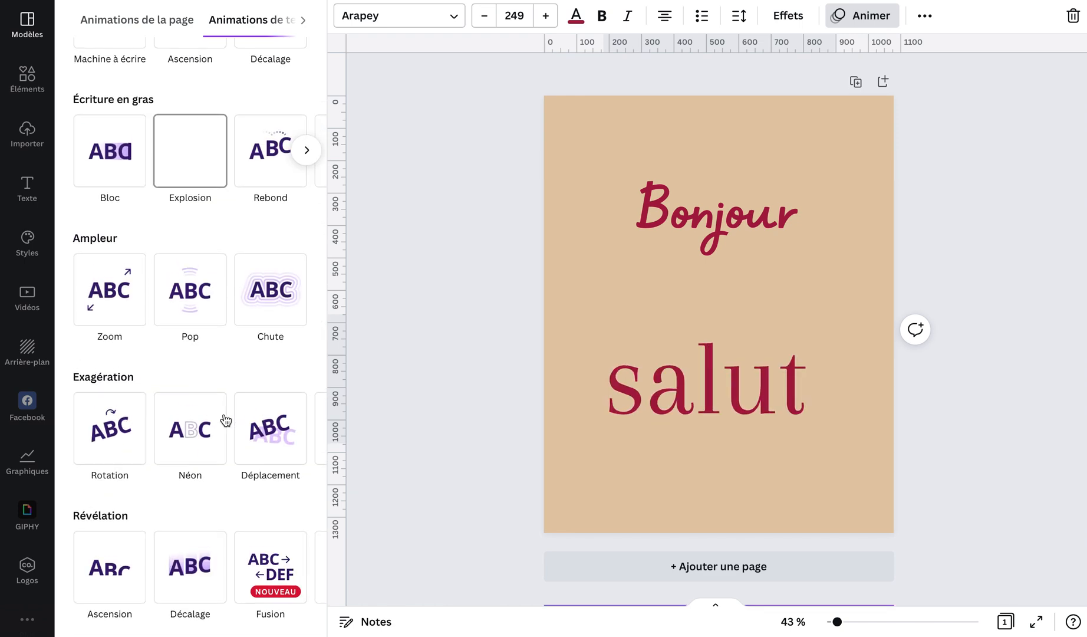
scroll(226, 420, up, 4)
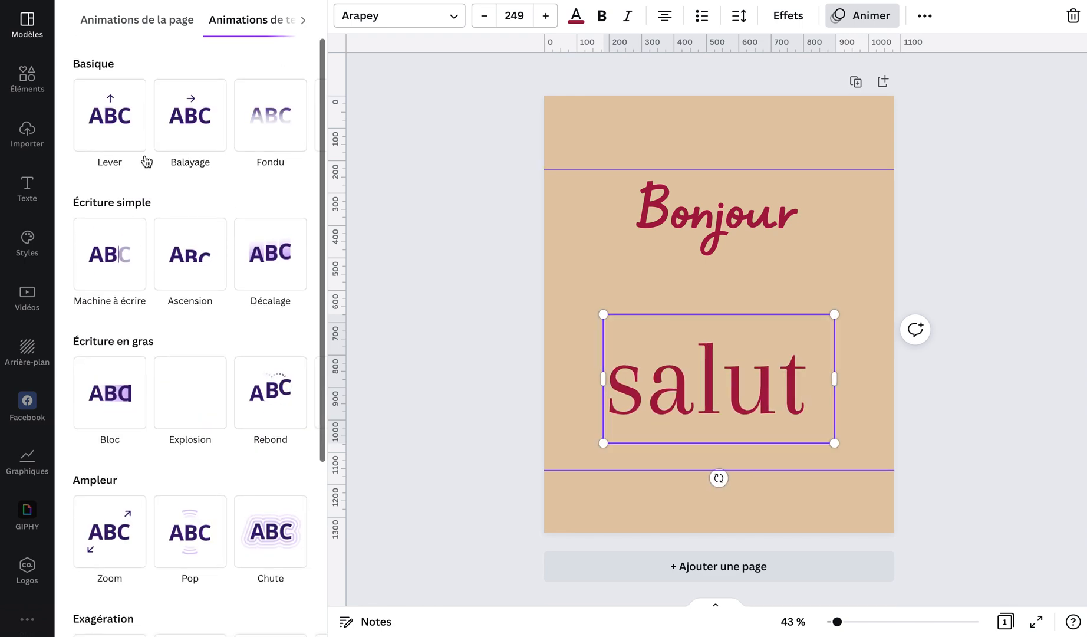
click(121, 149)
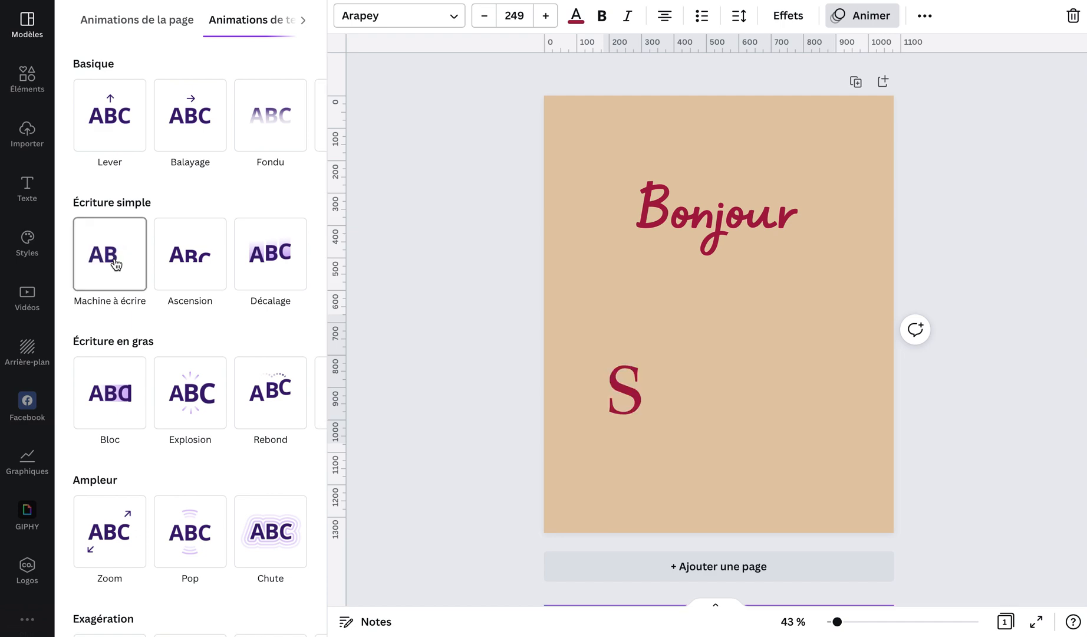
click(115, 266)
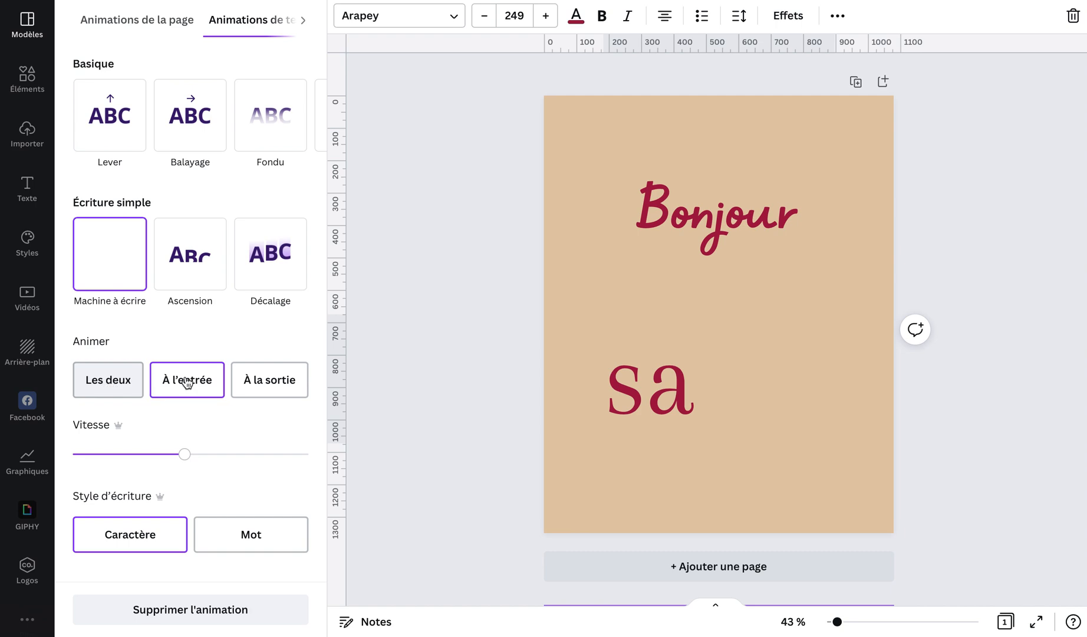
- Set the typewriter animation to run À la sortie, preview it, and reduce its speed to near the minimum
click(268, 380)
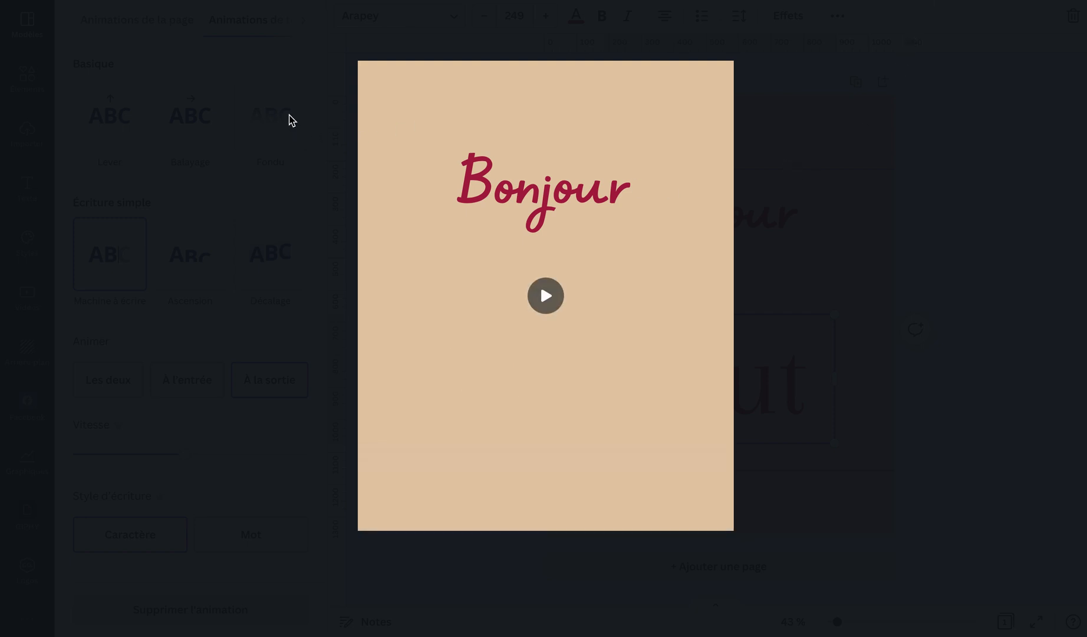
key(Escape)
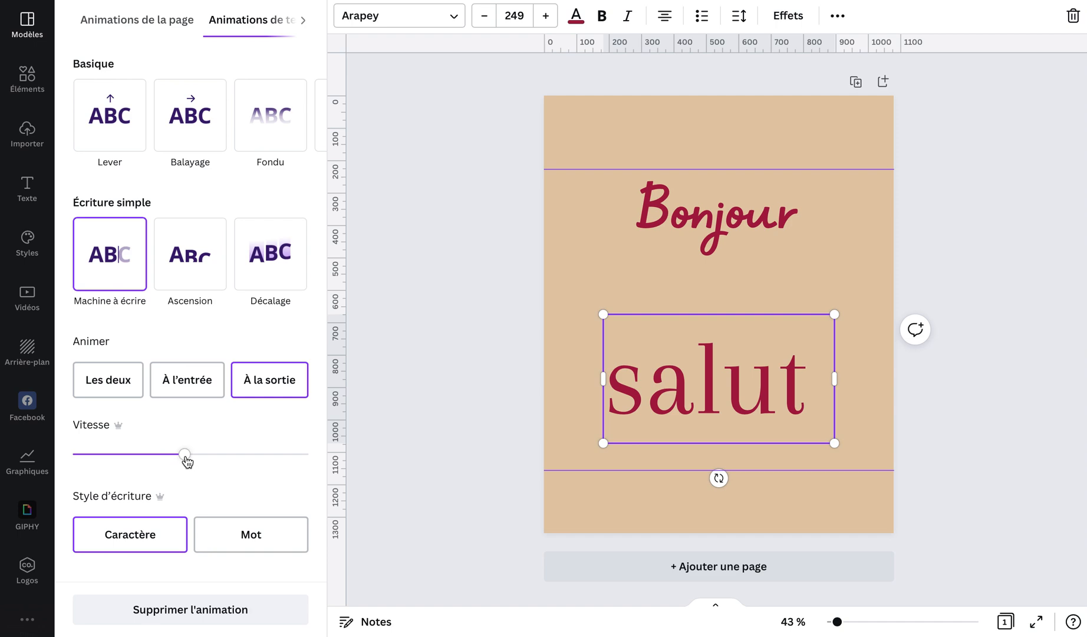
drag(185, 455, 89, 459)
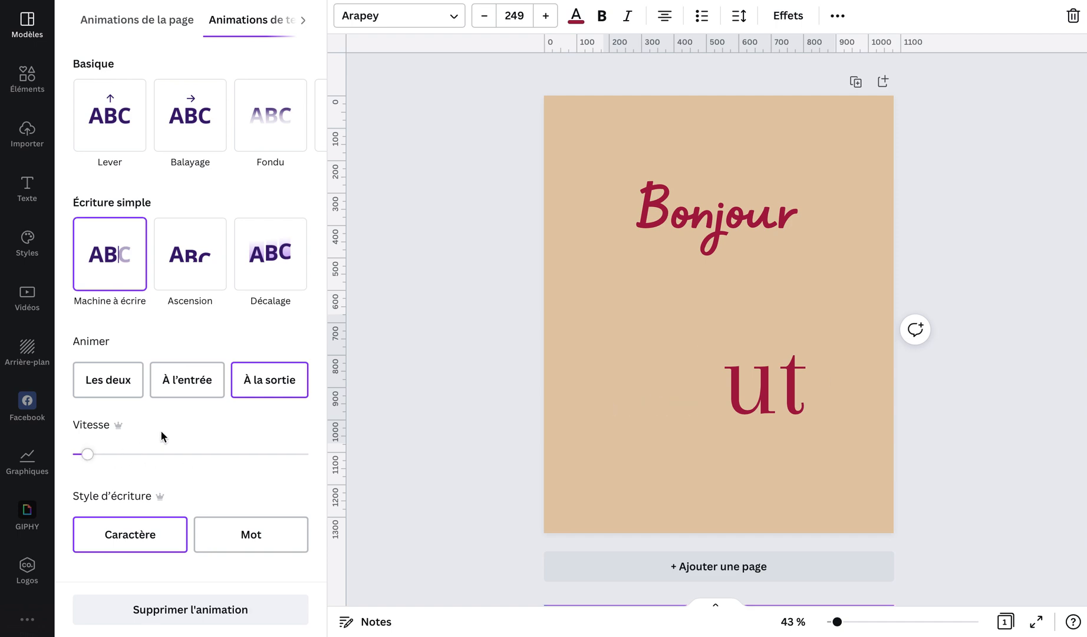
- Set the animation to run À l'entrée with its speed near the minimum, and preview it
click(181, 389)
click(844, 1)
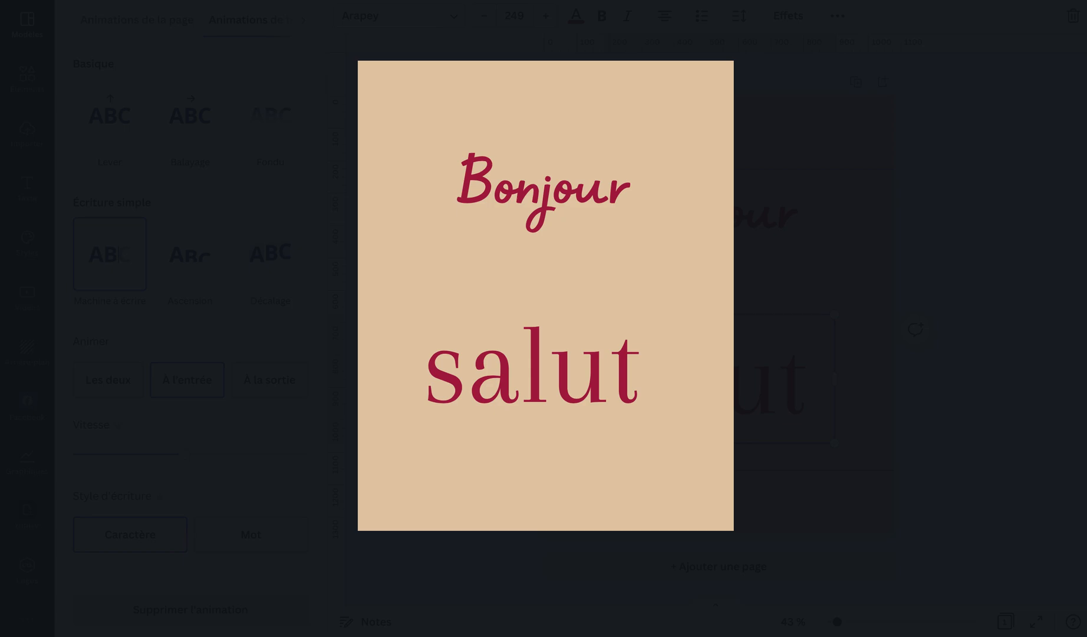
key(Escape)
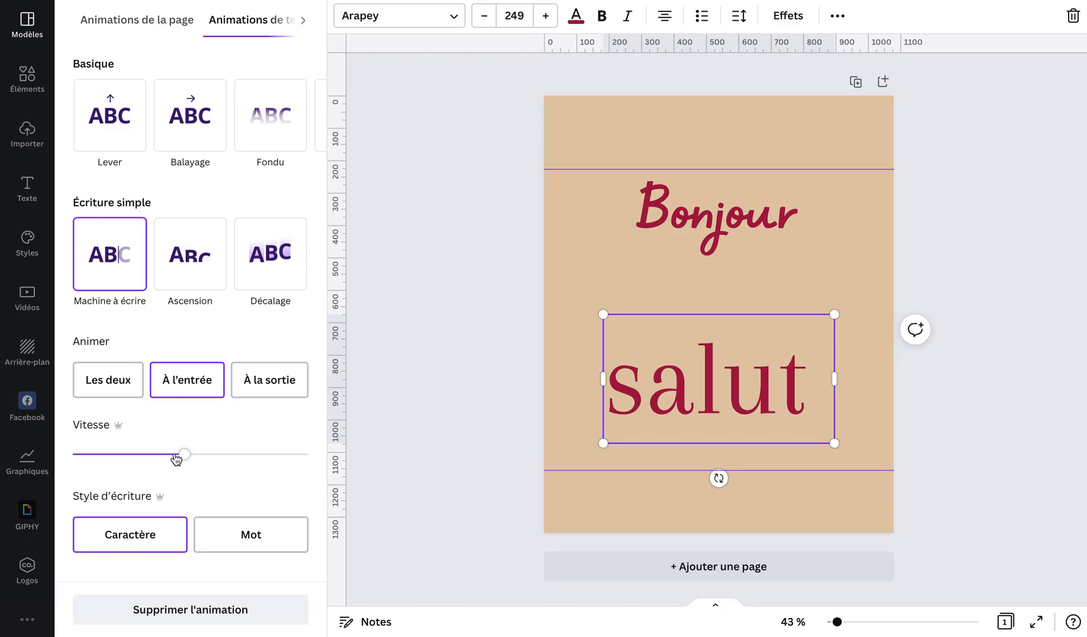
drag(187, 456, 84, 454)
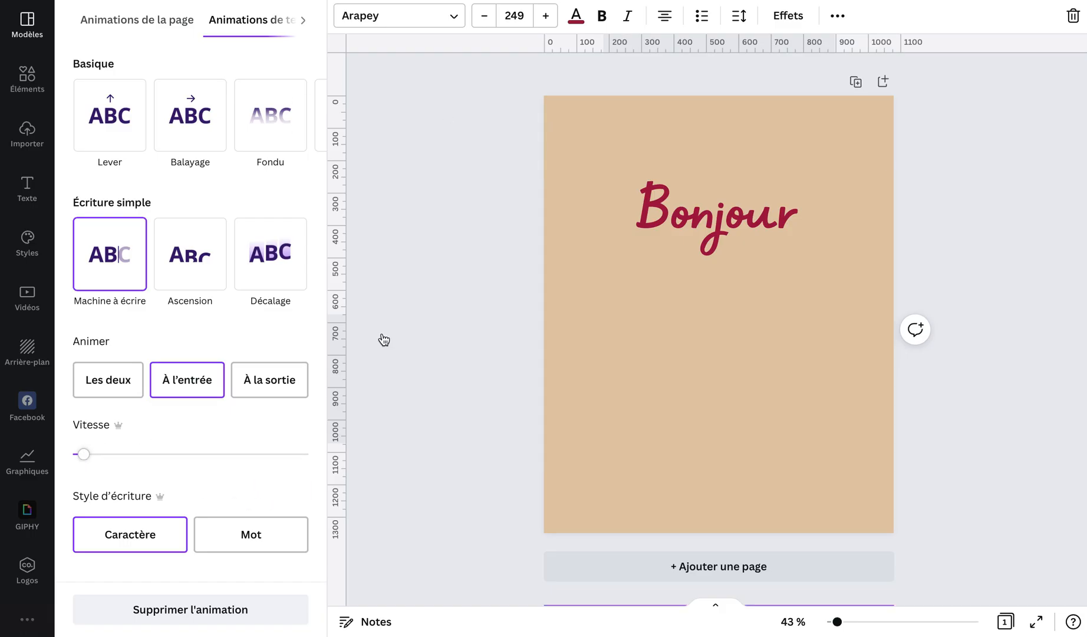
click(873, 1)
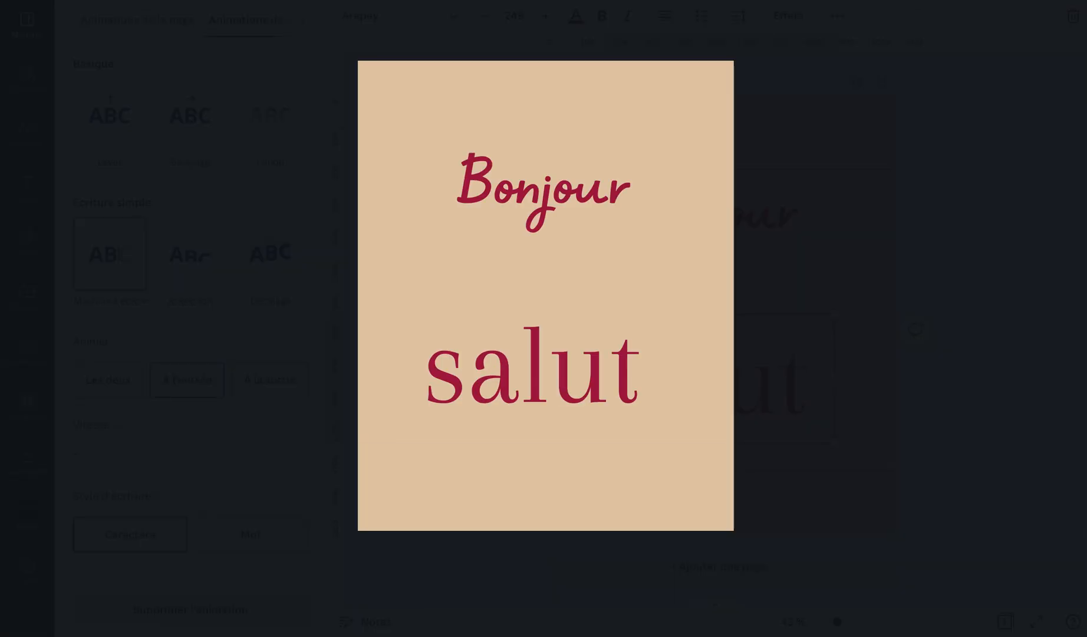
key(Escape)
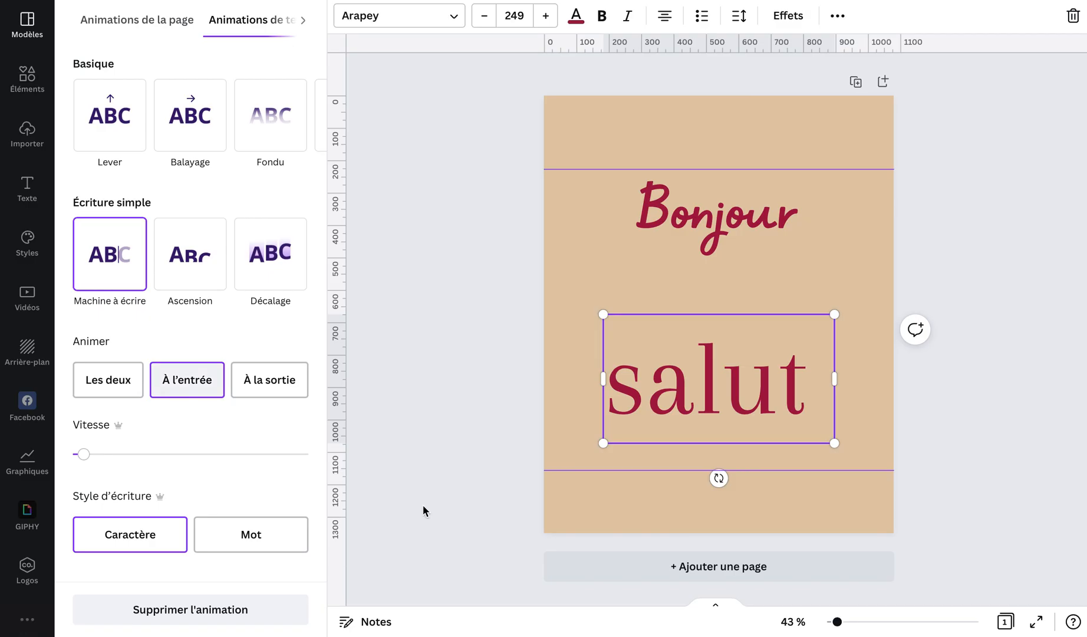
- Compare the Caractère and Mot writing styles for the typewriter animation and set it to Mot
scroll(314, 481, down, 3)
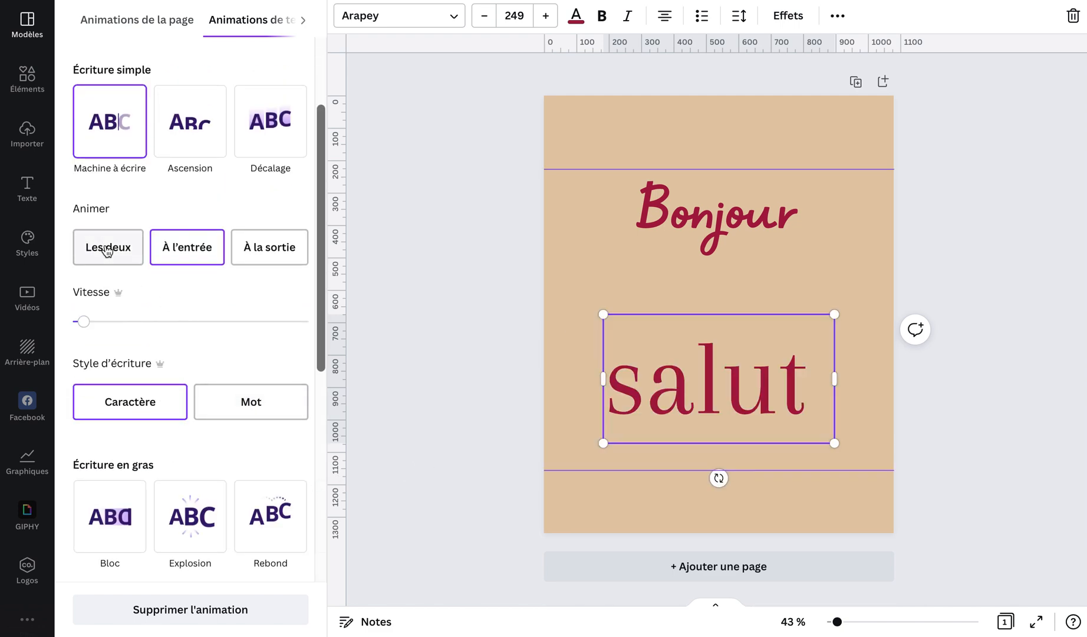
click(252, 416)
click(125, 411)
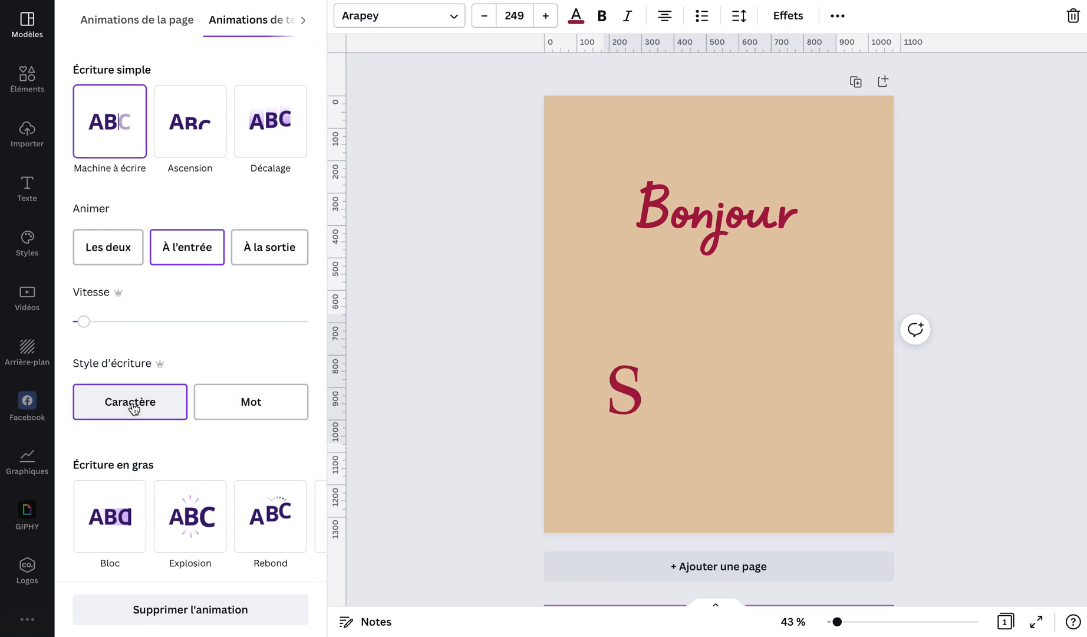
click(236, 409)
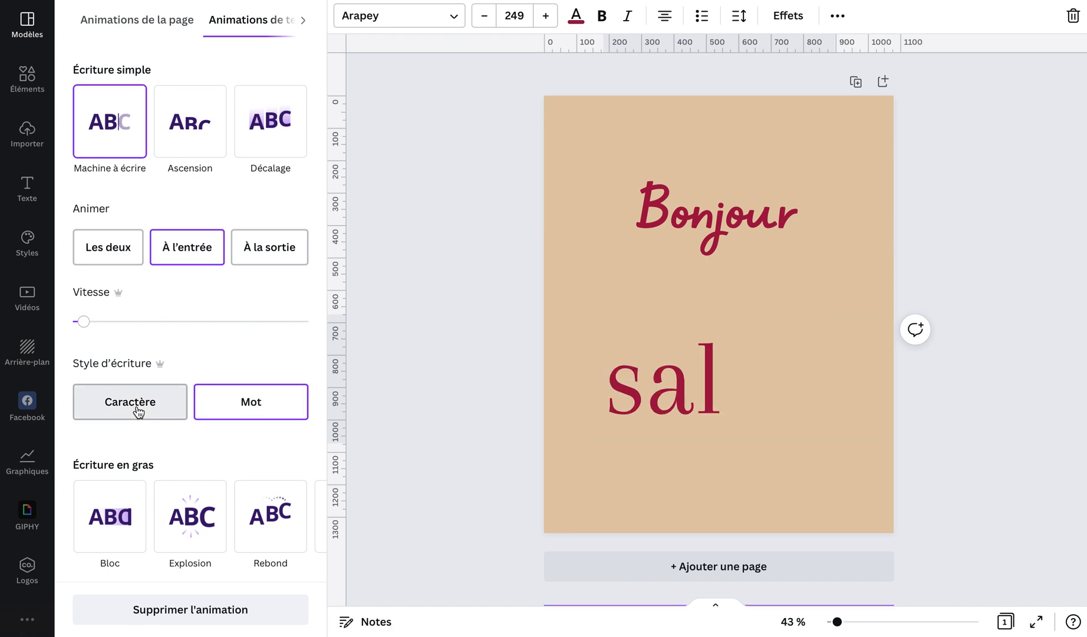
click(138, 411)
click(253, 407)
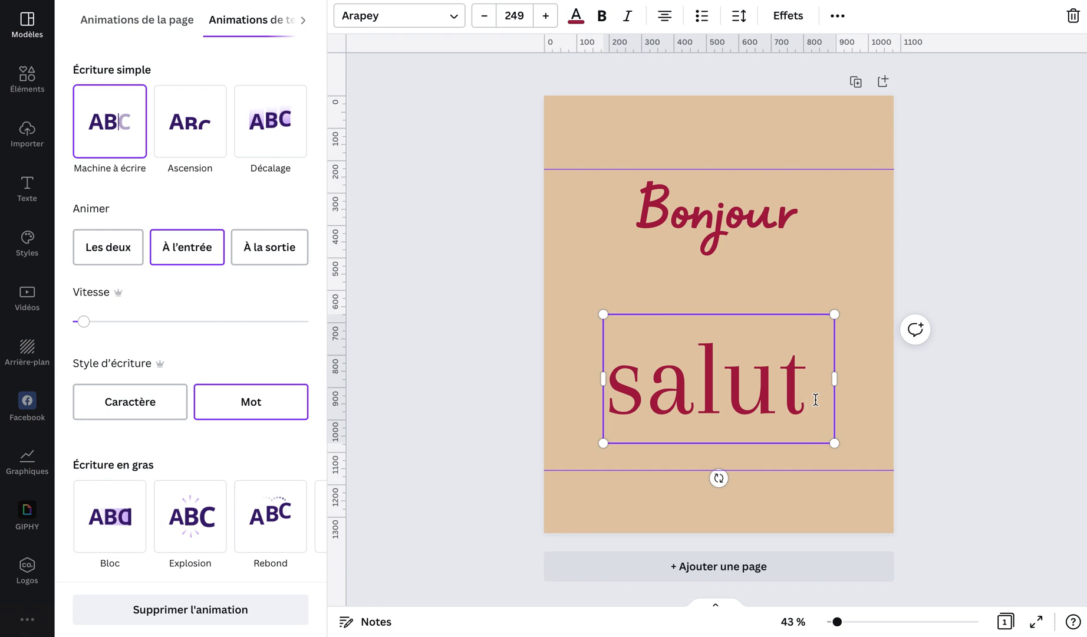
- Extend the text to "salut les copains" and set its font size to 66
click(816, 400)
text(les)
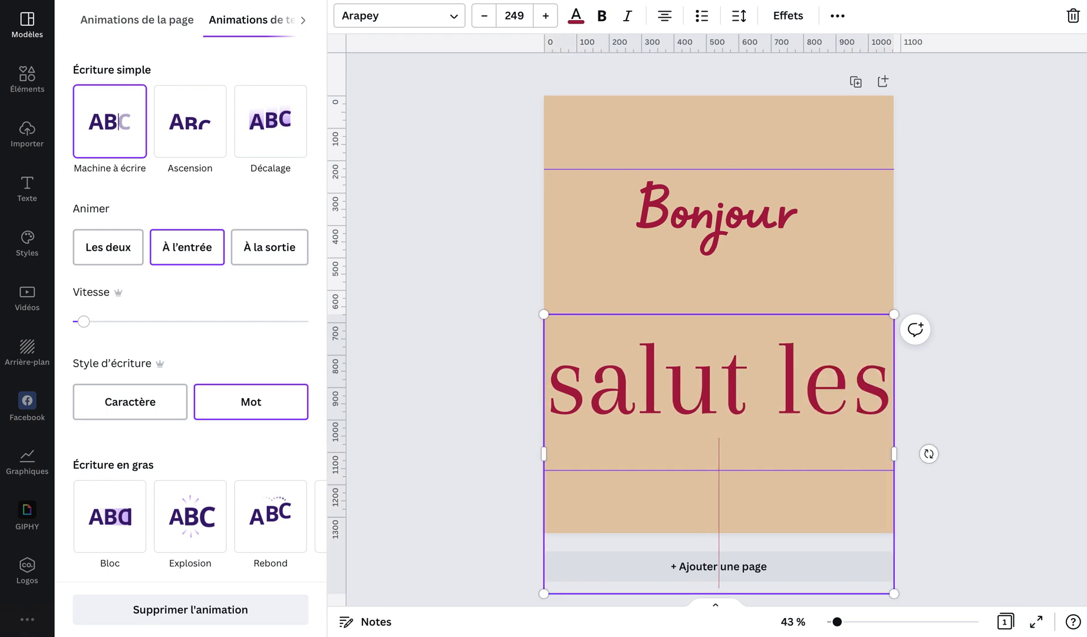
text( copains)
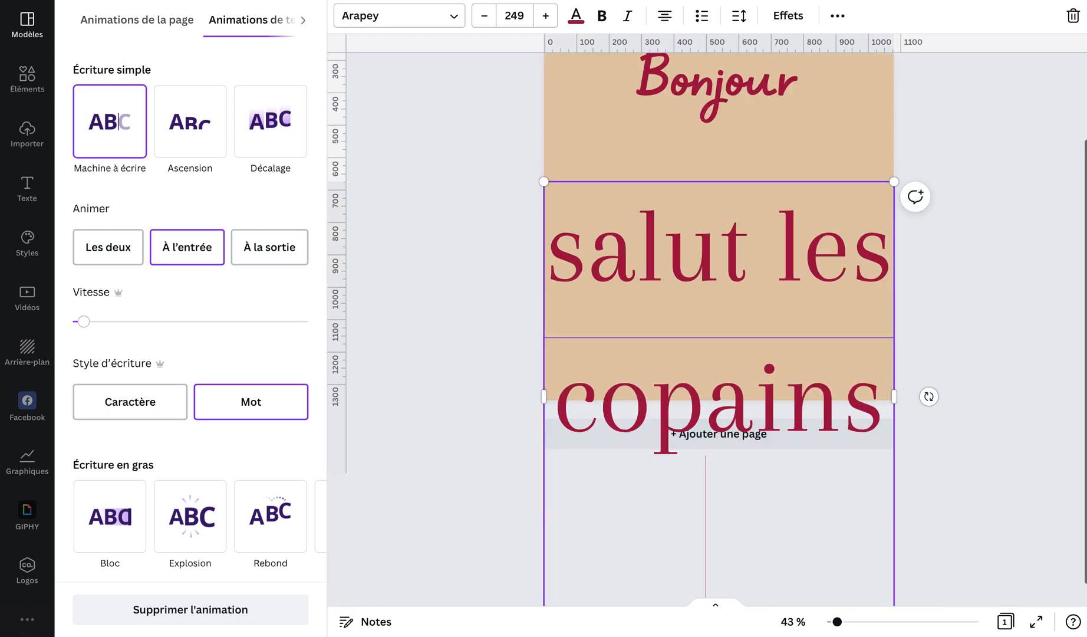
click(519, 16)
text(66)
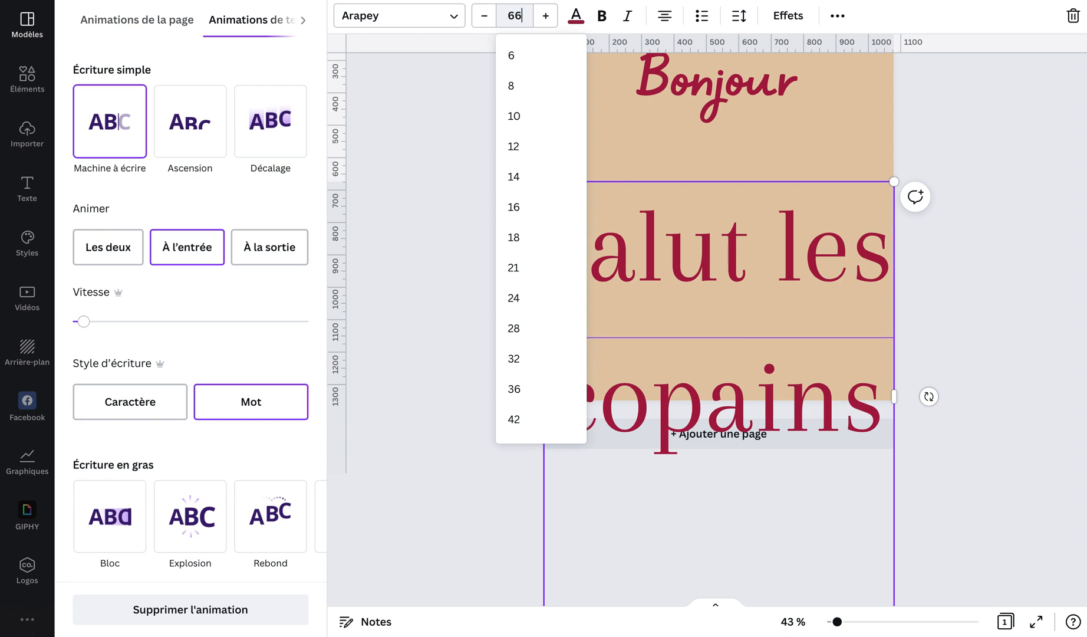
key(Return)
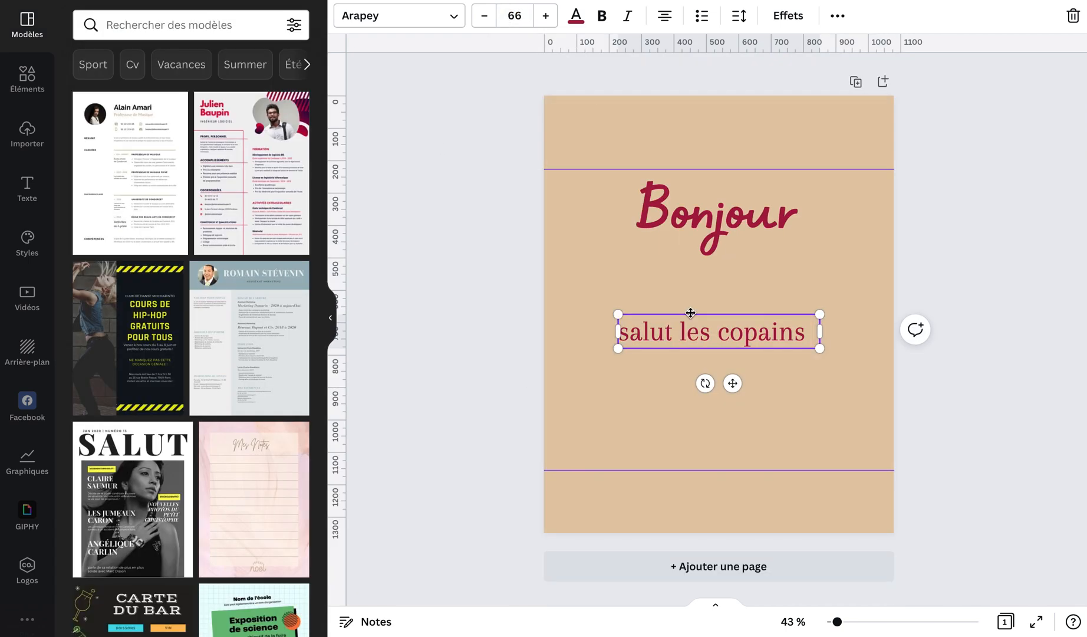
- Open the Machine à écrire animation settings of "salut les copains" and preview the word-by-word animation
key(Escape)
click(725, 317)
click(841, 15)
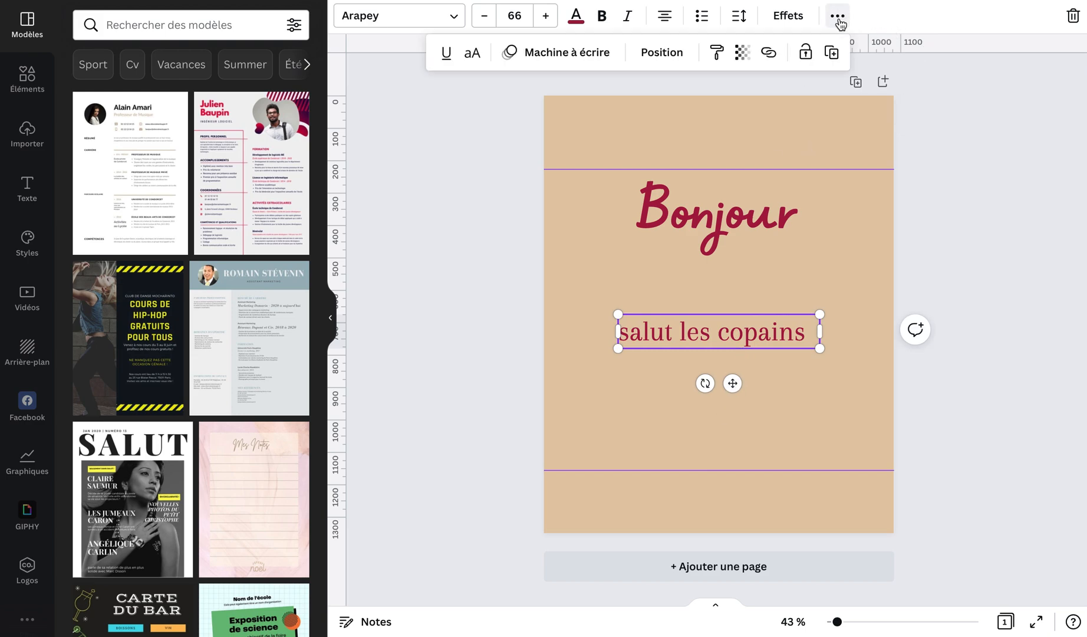
click(575, 53)
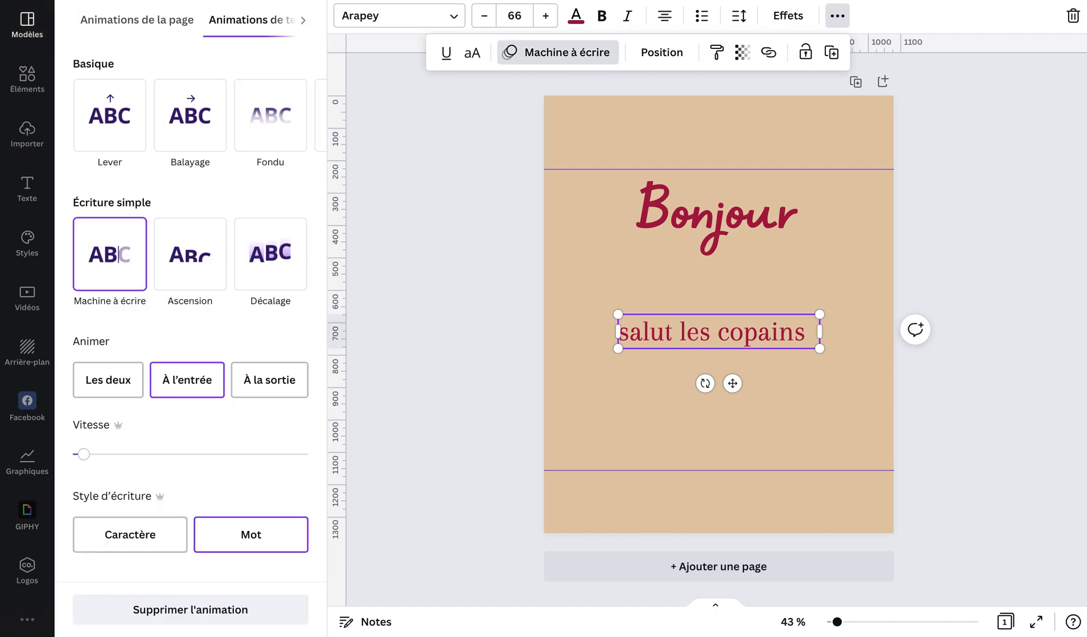
key(Escape)
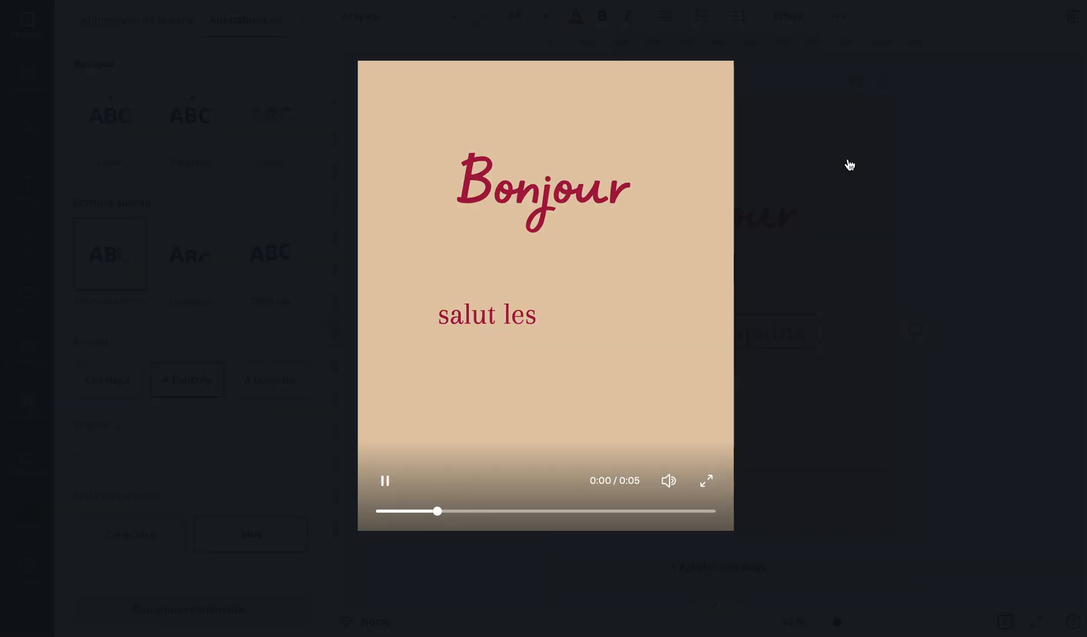
click(849, 164)
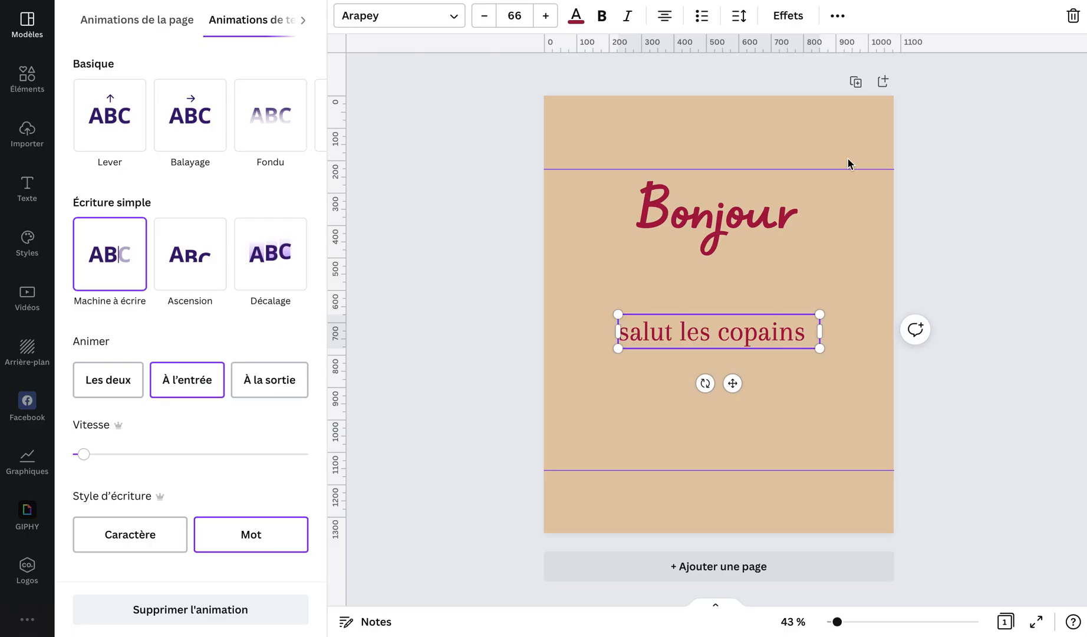
- Set the Machine à écrire writing style to Caractère, preview it and browse the other text animation styles
click(131, 535)
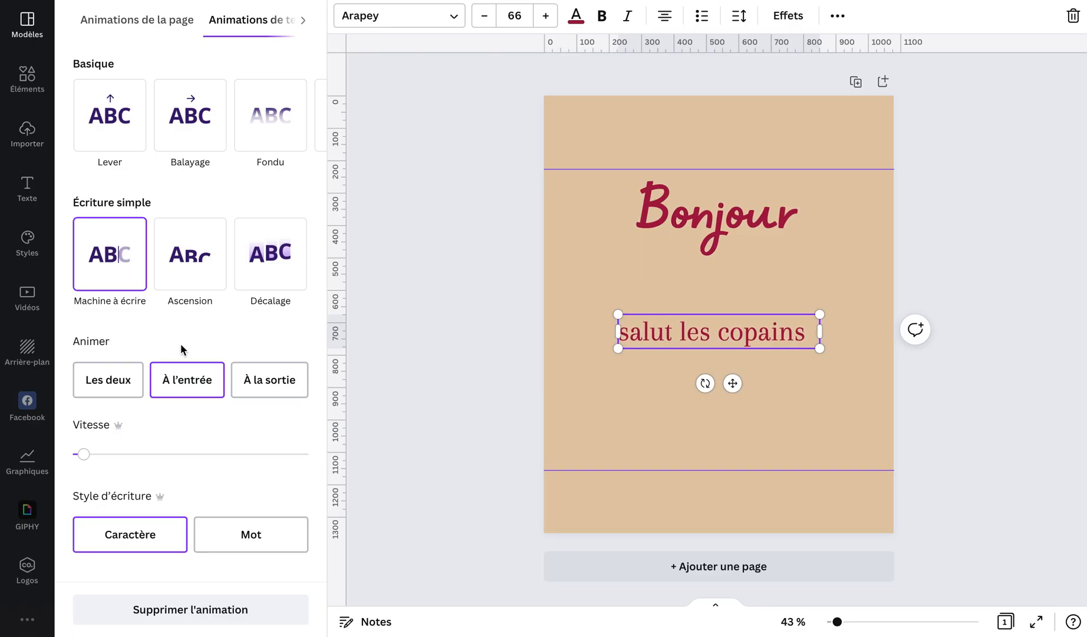
scroll(202, 351, down, 6)
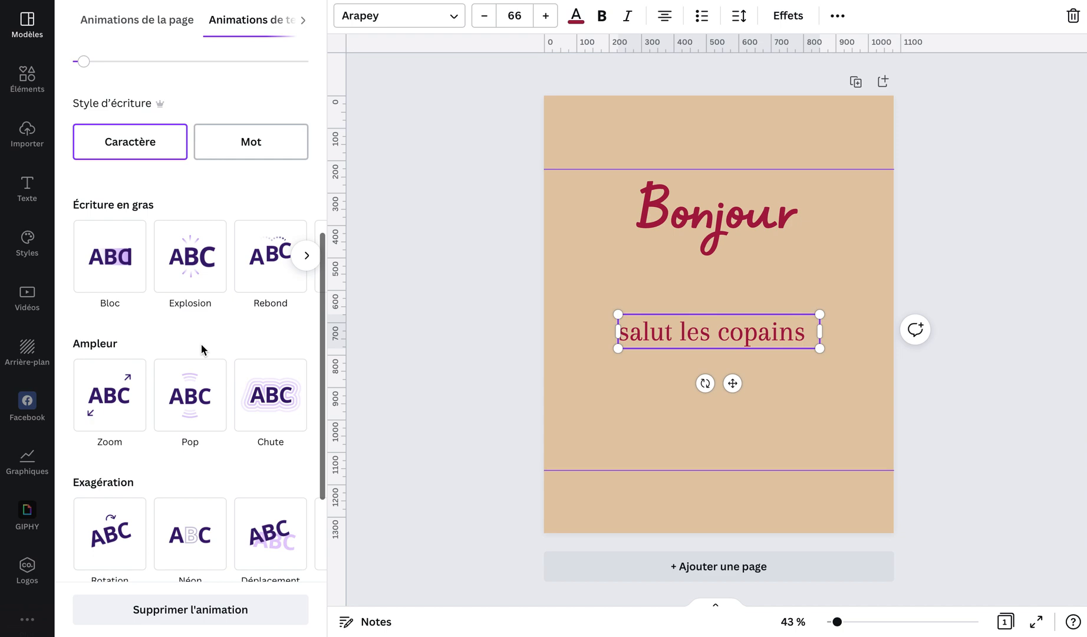
scroll(93, 579, down, 3)
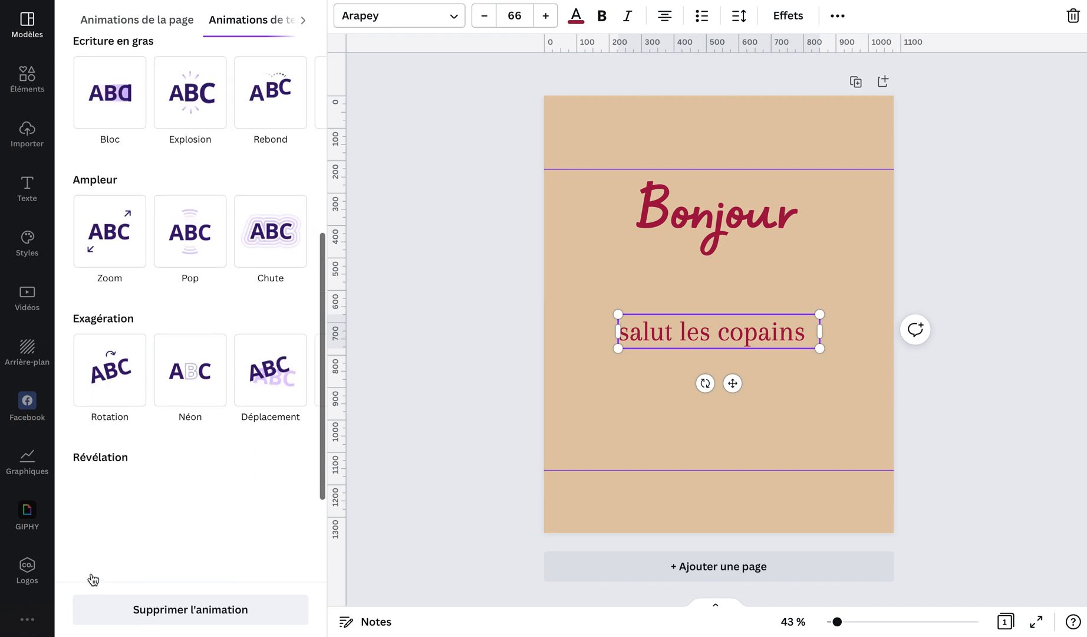
scroll(243, 226, up, 7)
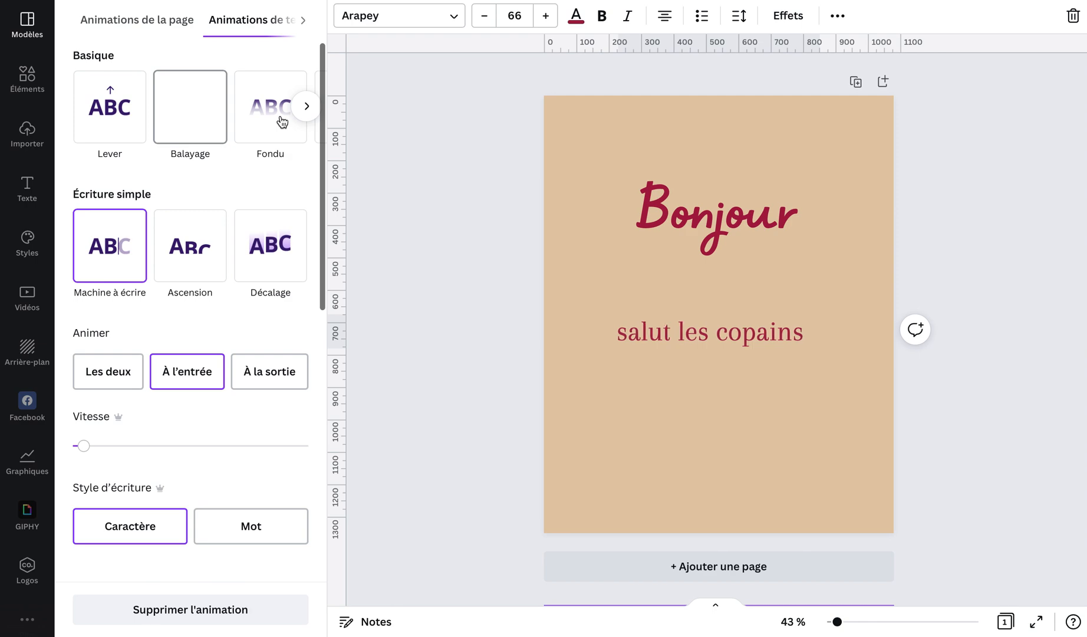
click(306, 112)
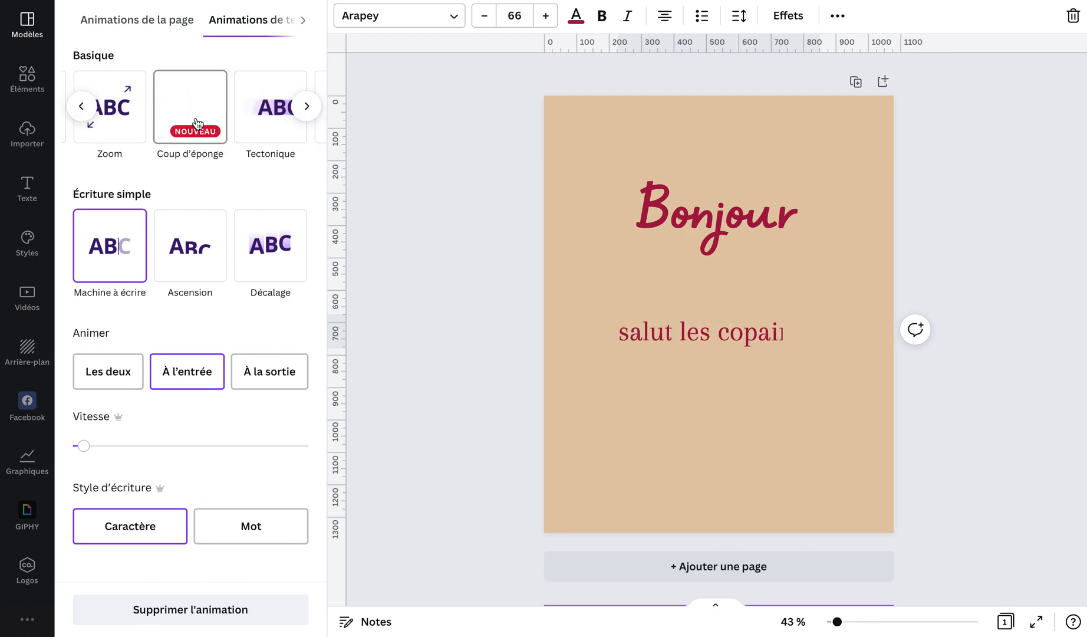
click(306, 110)
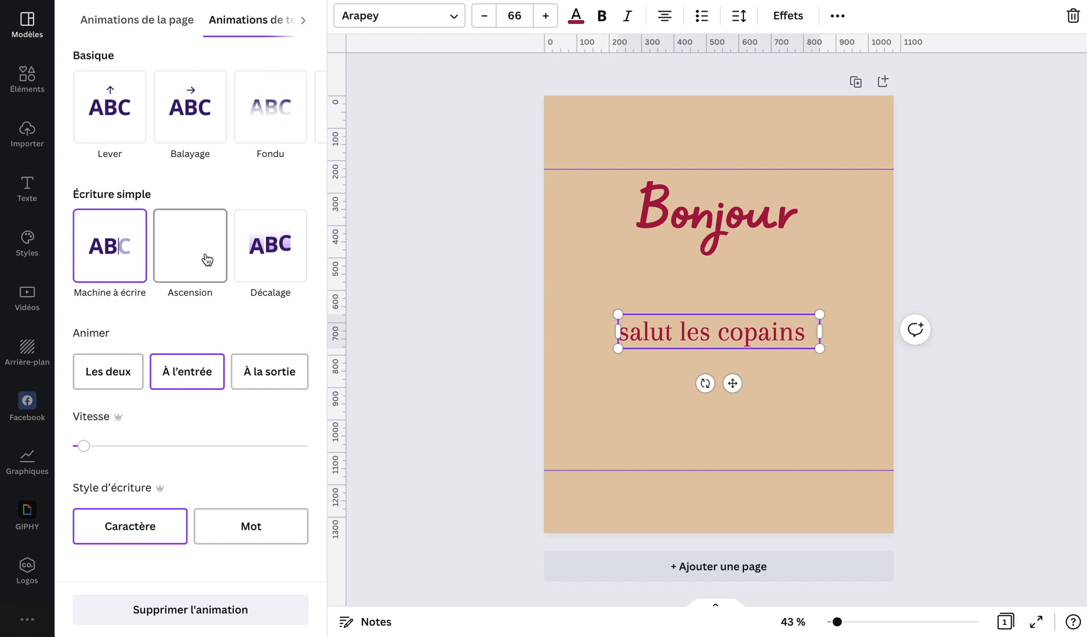
scroll(209, 437, down, 2)
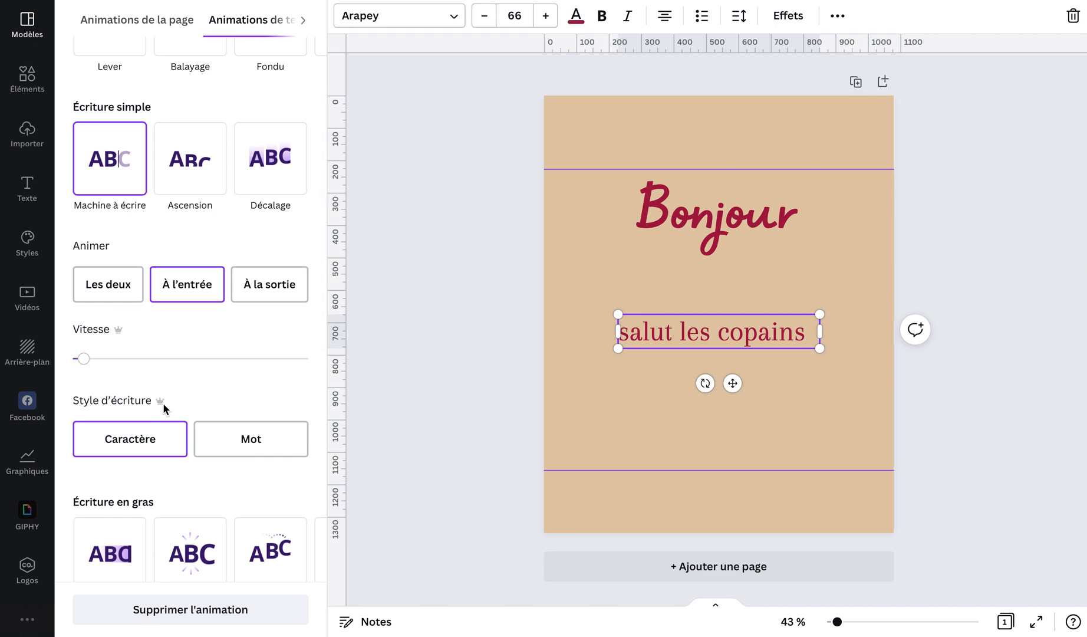
scroll(161, 401, down, 5)
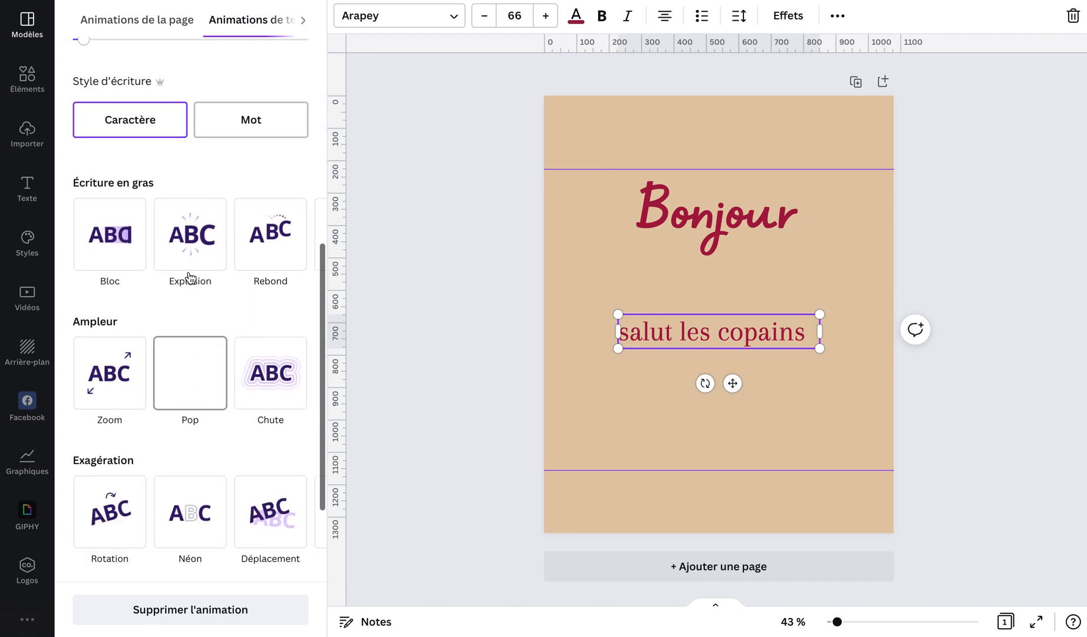
scroll(184, 291, up, 5)
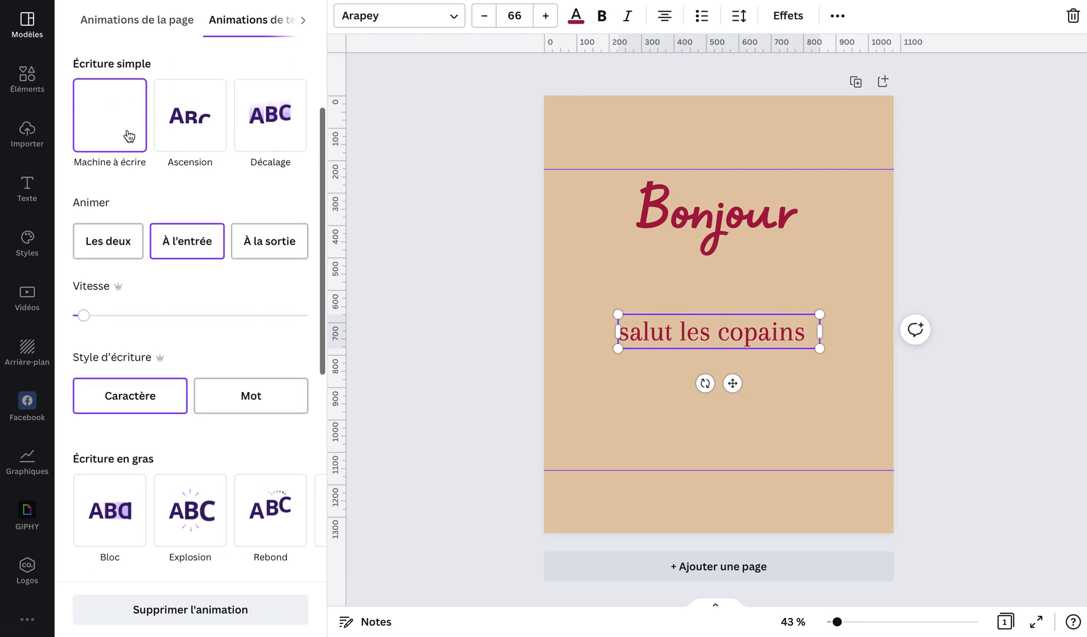
click(128, 135)
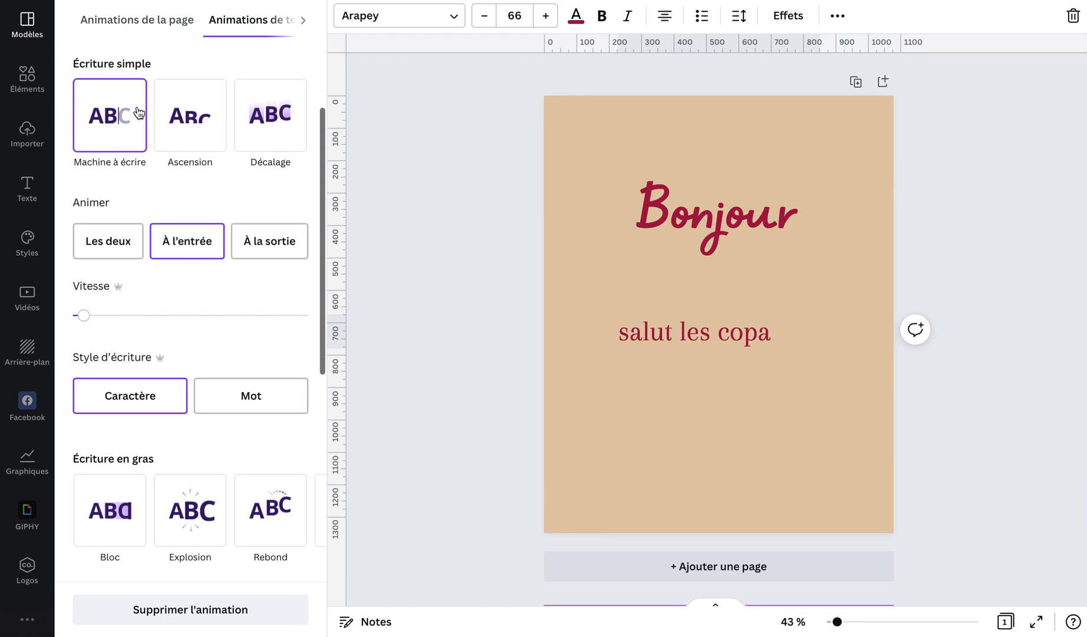
- Try the Décalage animation from the Révélation group on "salut les copains" and review its settings
scroll(207, 295, down, 8)
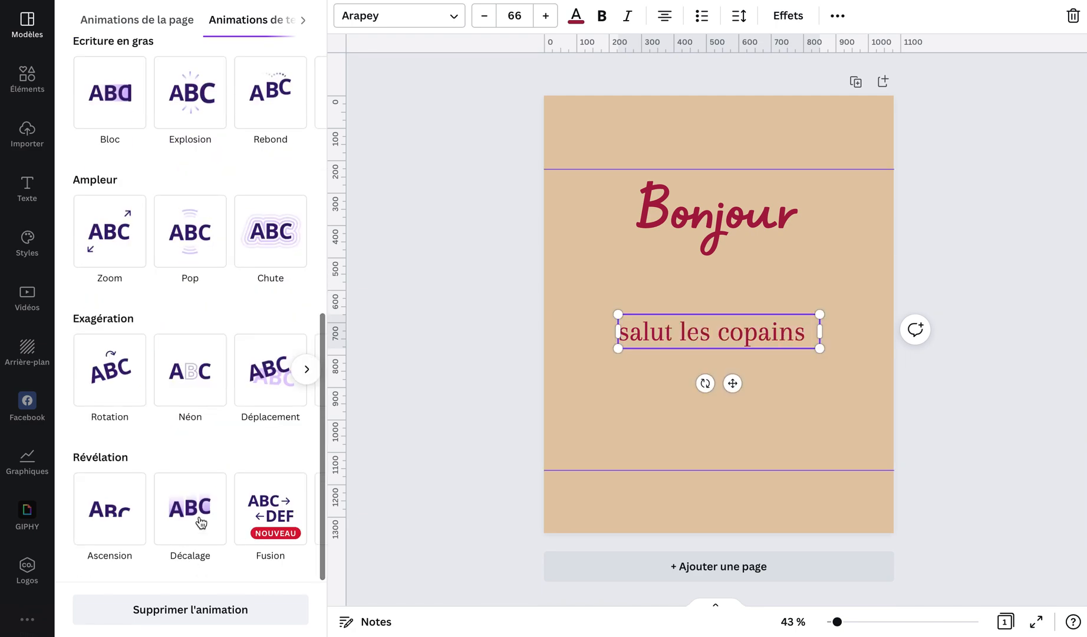
click(195, 502)
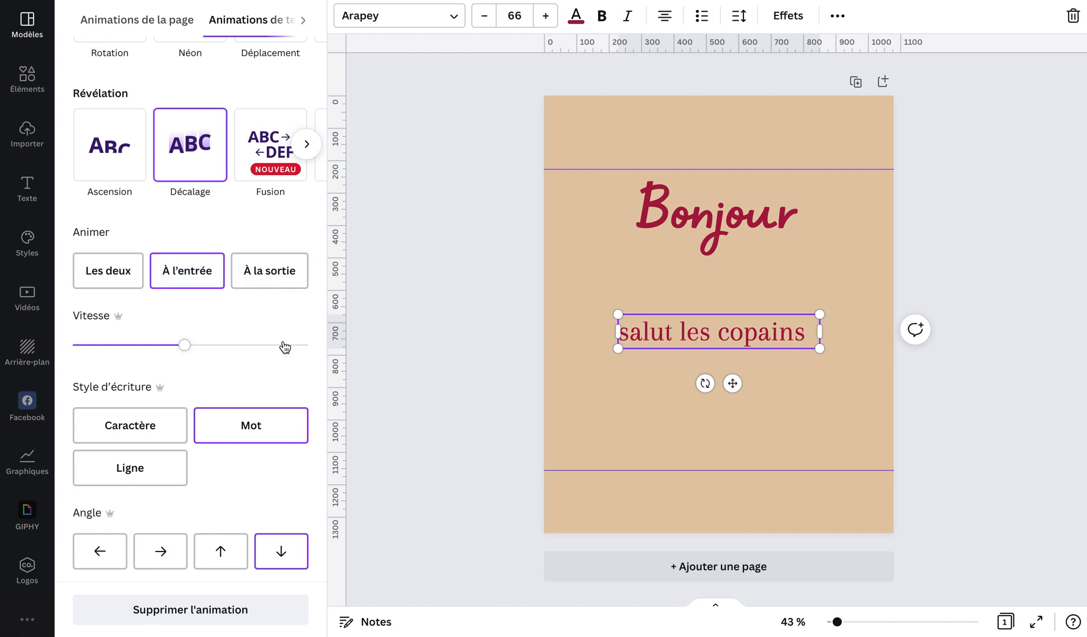
scroll(284, 345, down, 1)
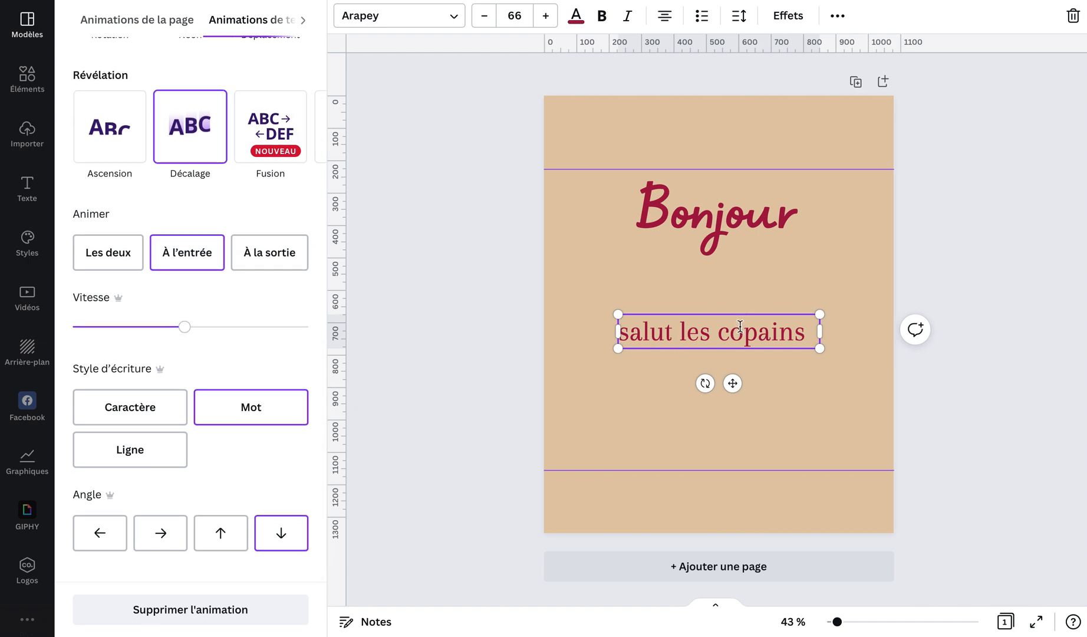
- Remove the current animation from "salut les copains" and apply the Explosion animation from Écriture en gras
click(176, 621)
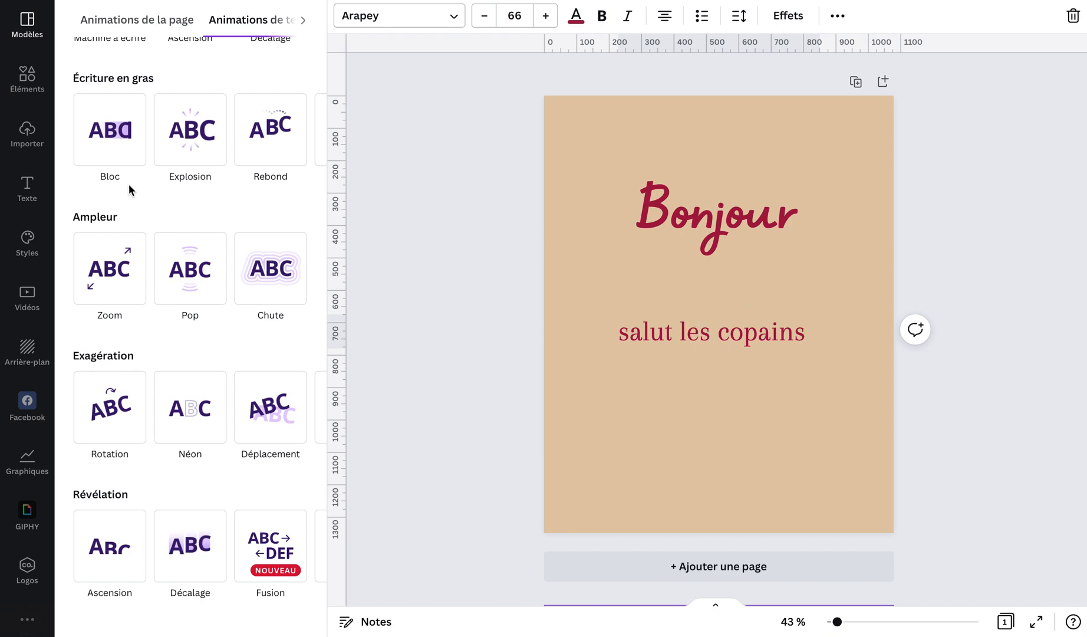
click(192, 138)
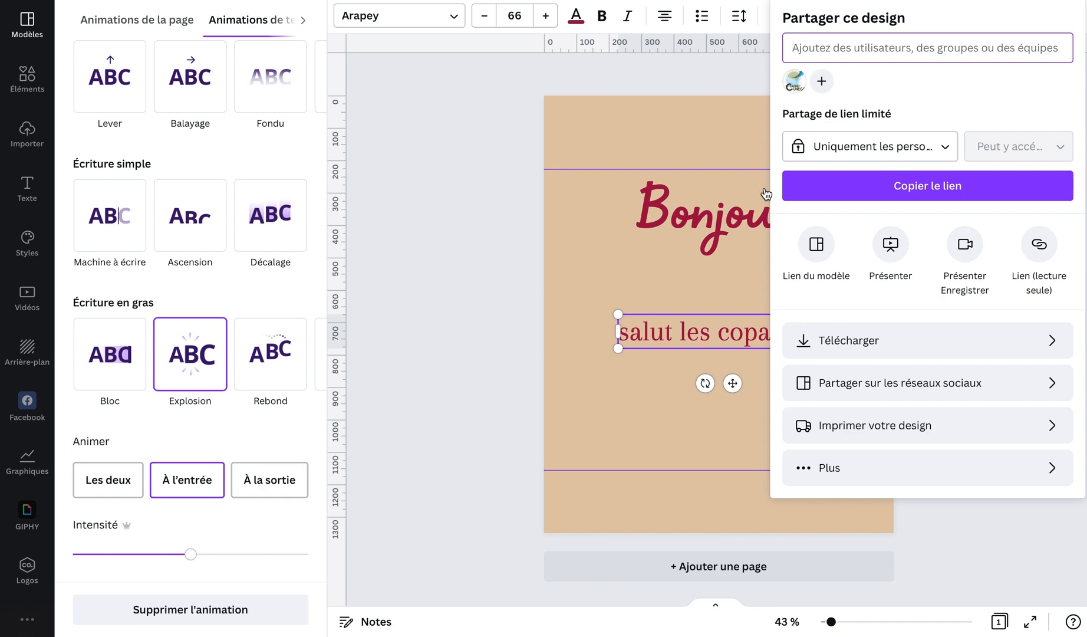
- Compare the PNG and Vidéo MP4 download options for the animated design, ending on Vidéo MP4 without downloading
click(833, 340)
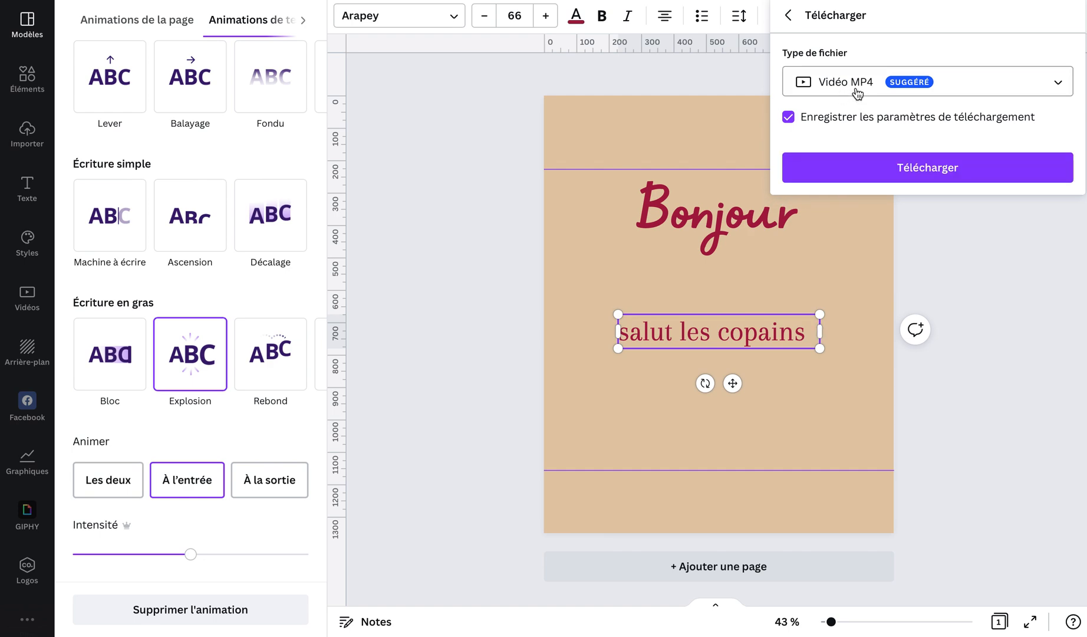
click(1062, 94)
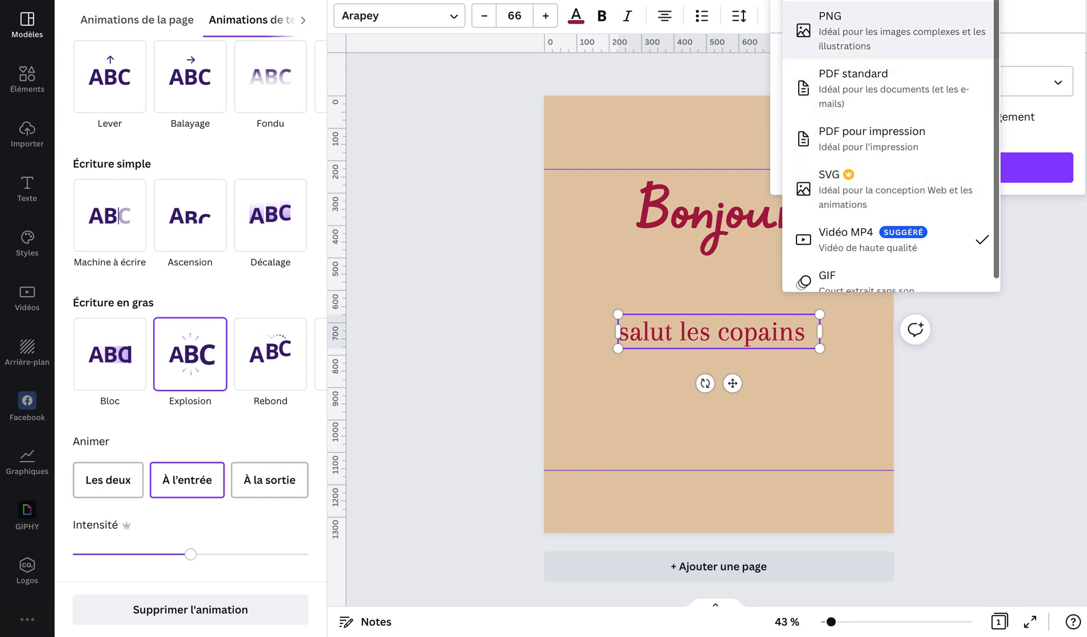
click(846, 48)
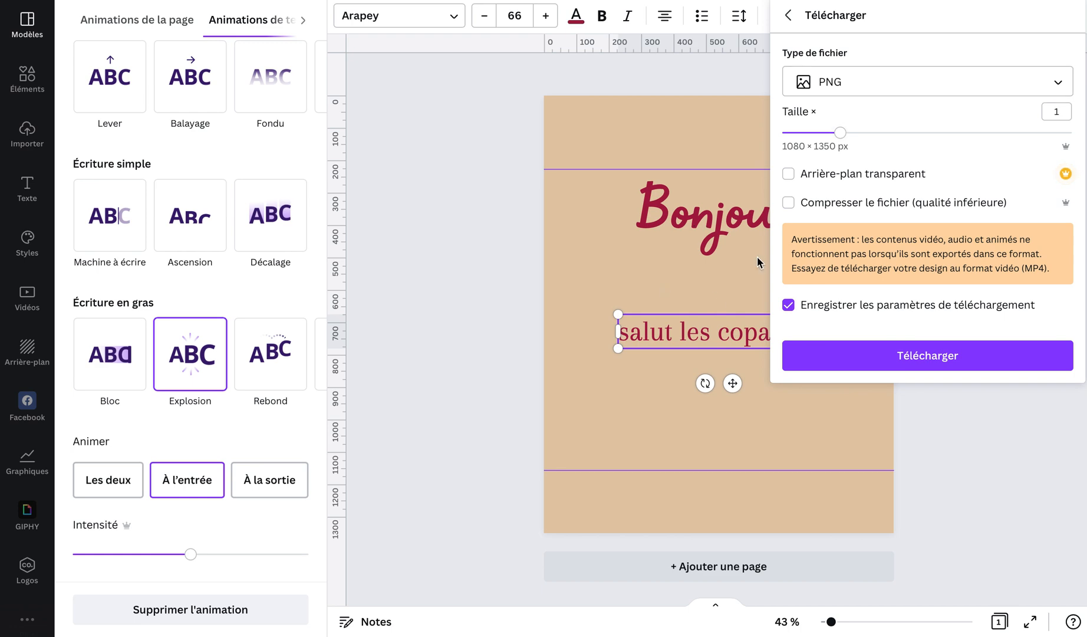
click(1059, 88)
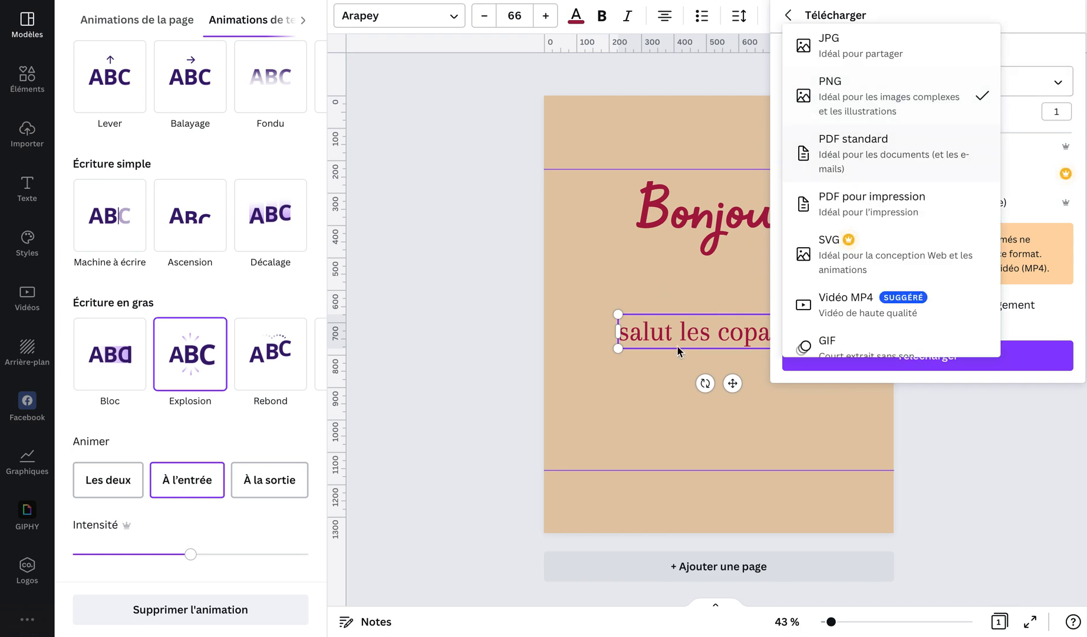
click(837, 306)
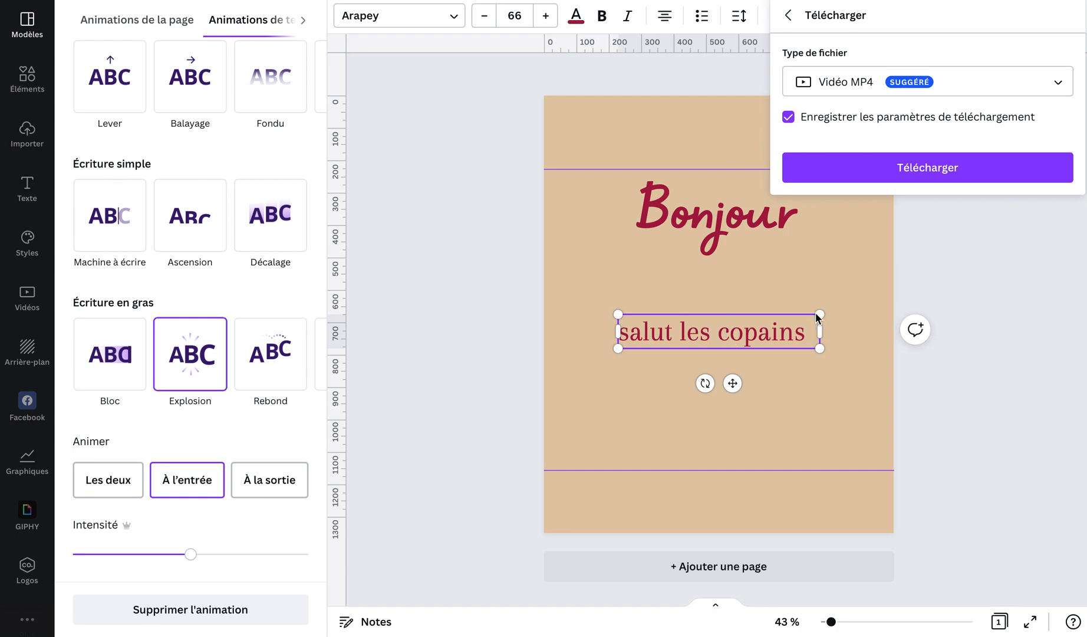
click(725, 91)
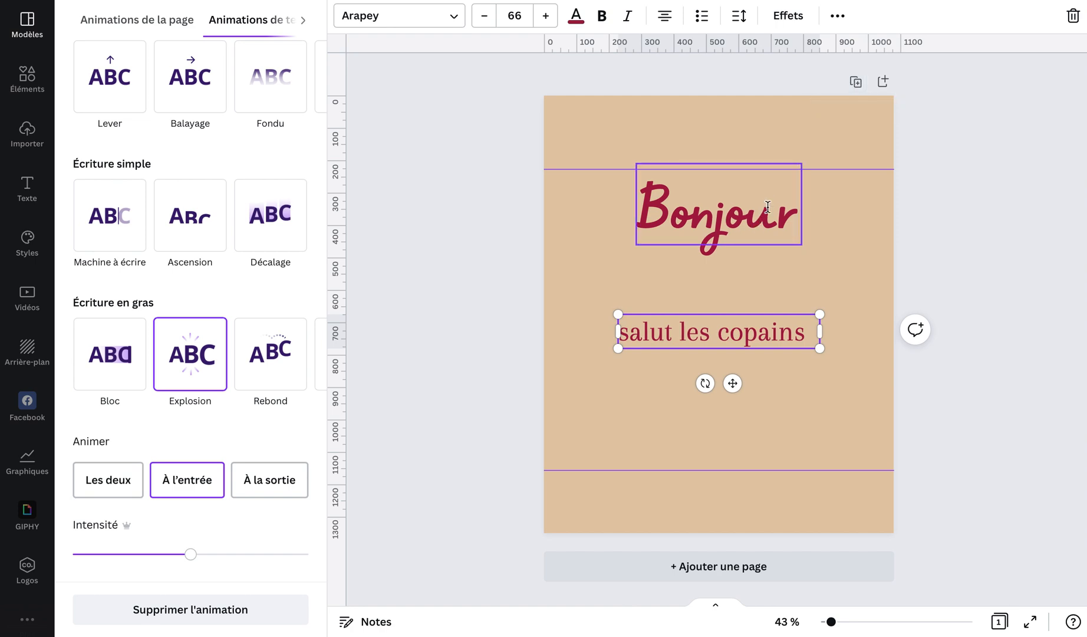
- Delete the "Bonjour" text from the page and select "salut les copains"
click(757, 221)
key(Delete)
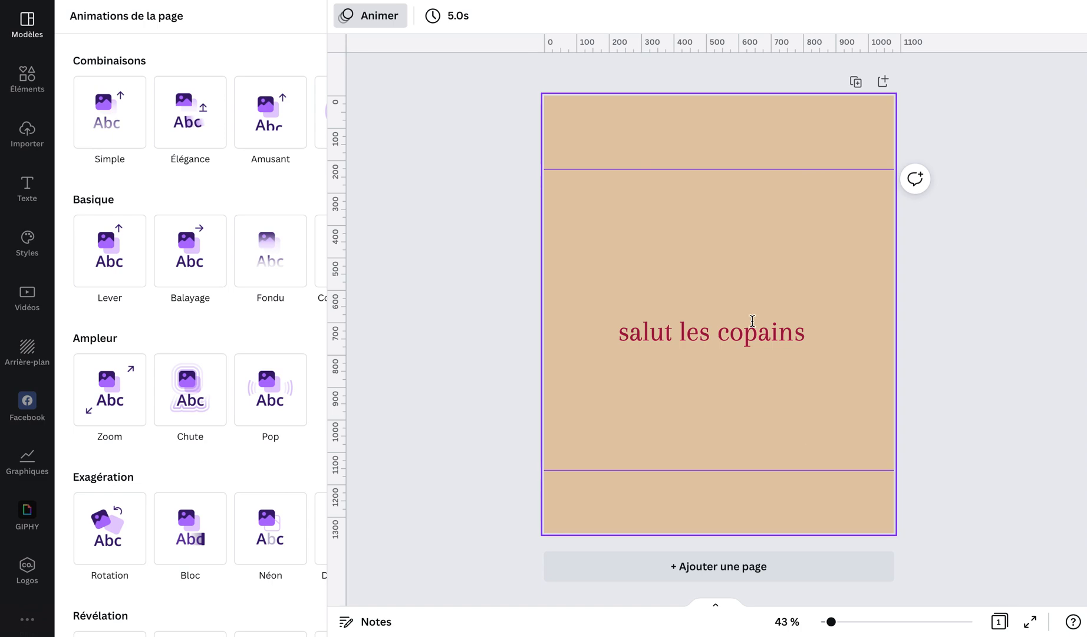
click(718, 332)
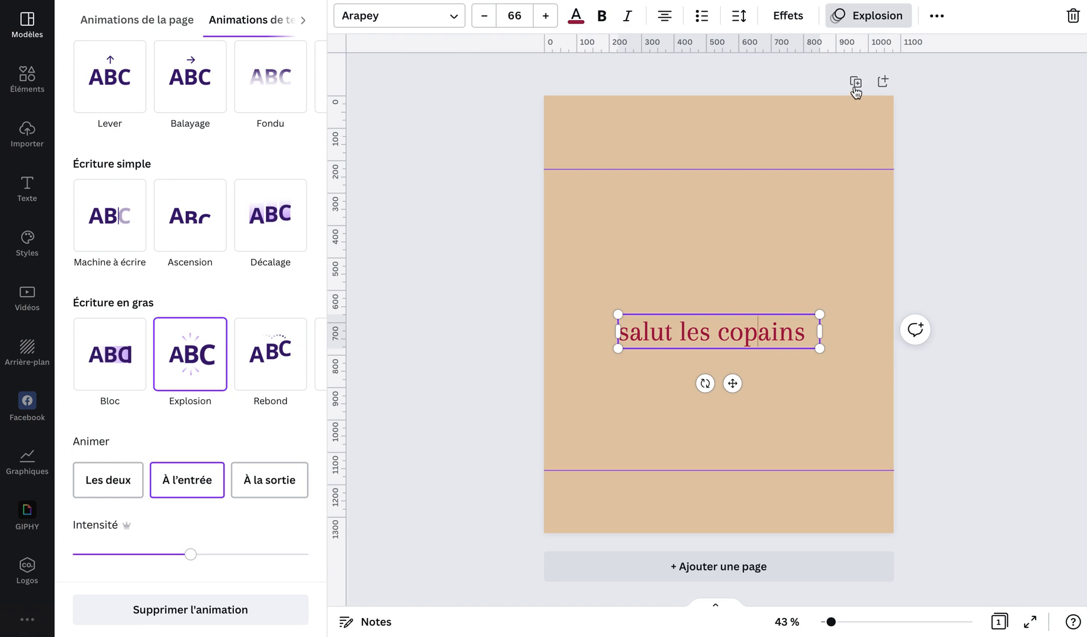
- Undo a trial duplication of the page and add a blank second page instead
click(856, 82)
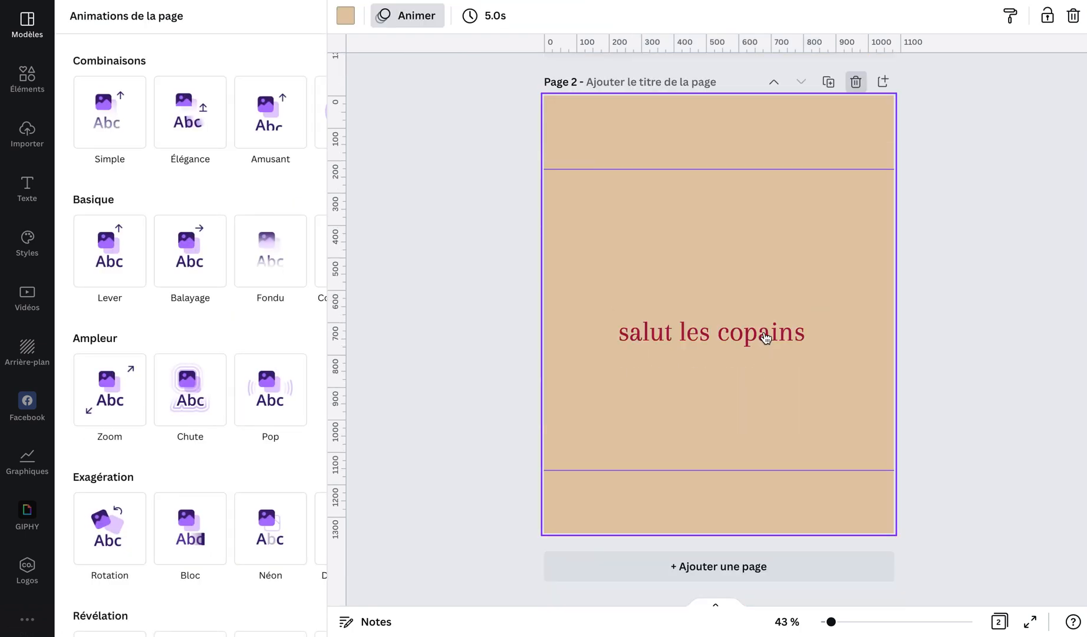
key(super+z)
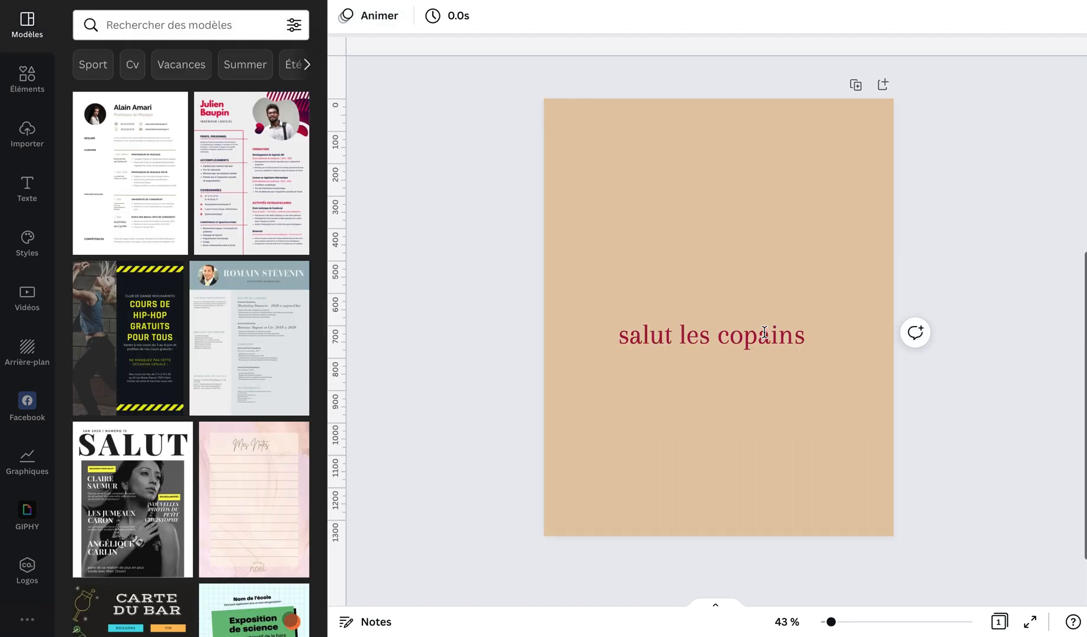
click(883, 83)
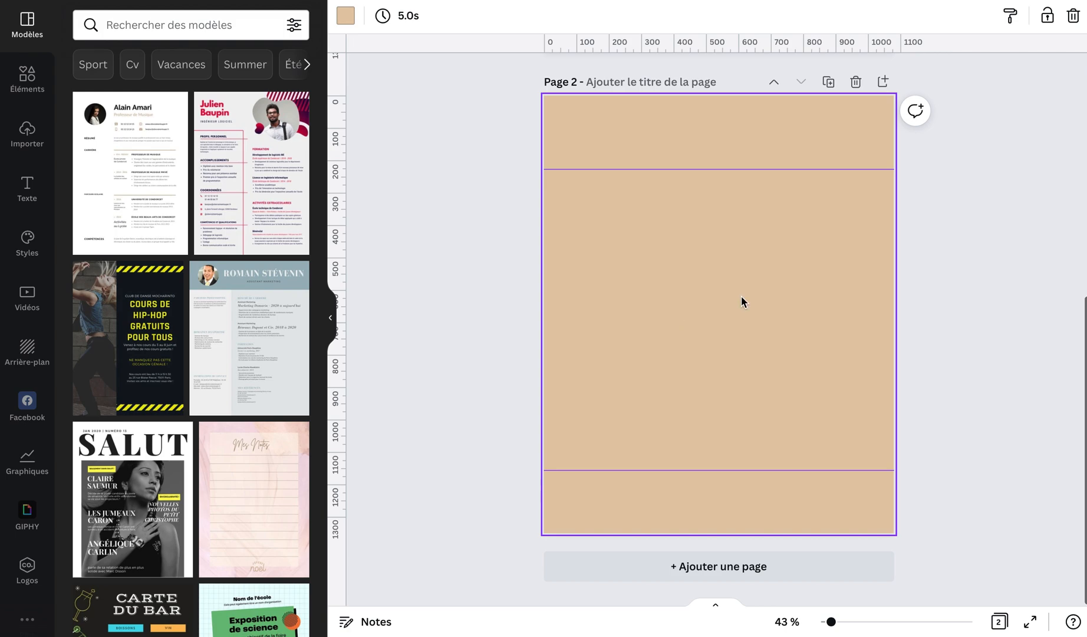
scroll(737, 265, up, 8)
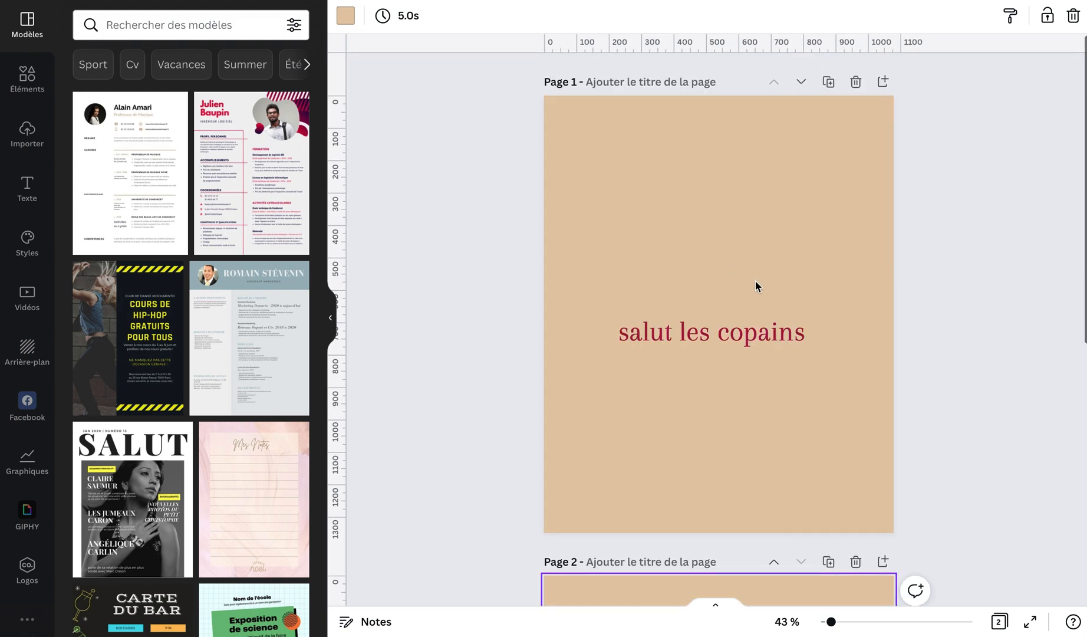
click(757, 259)
scroll(696, 391, down, 6)
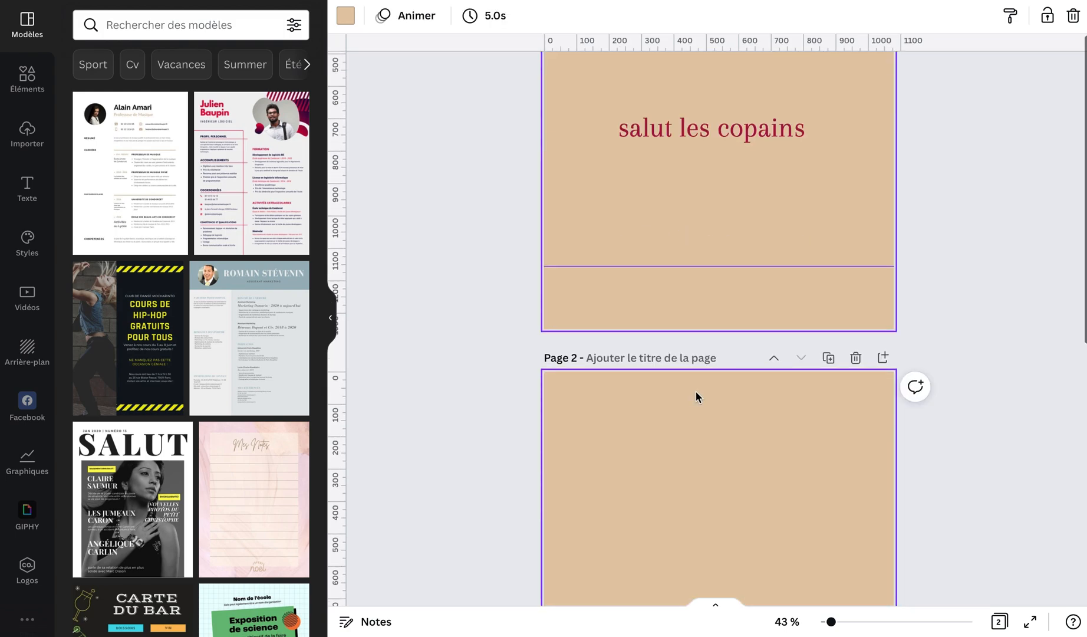
- Add a text box to page 2 and replace its placeholder with "Comment ca va ?"
click(28, 187)
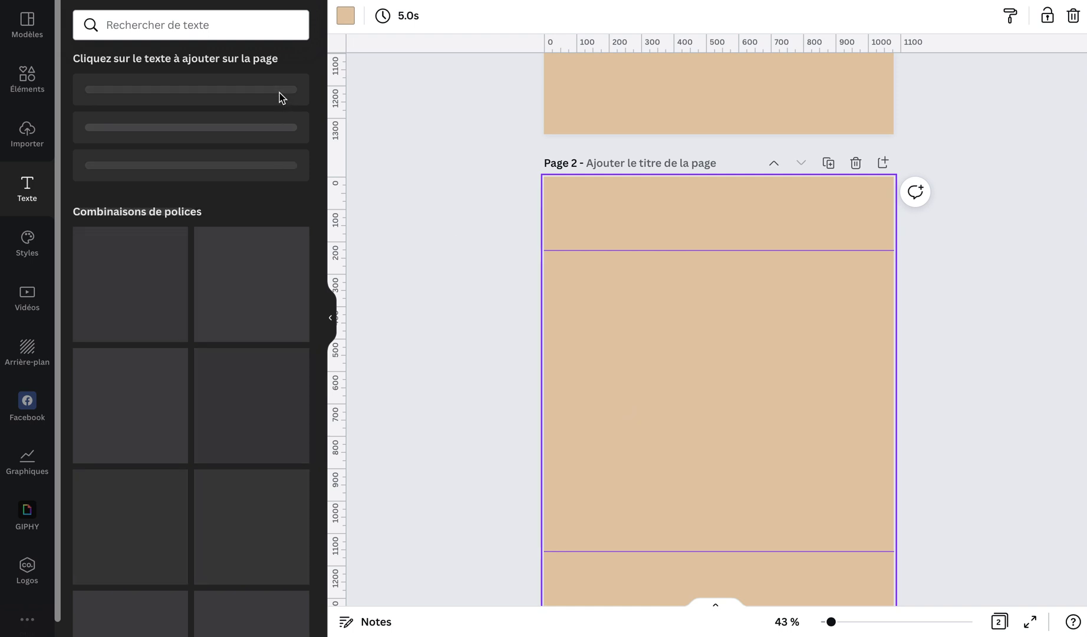
click(256, 100)
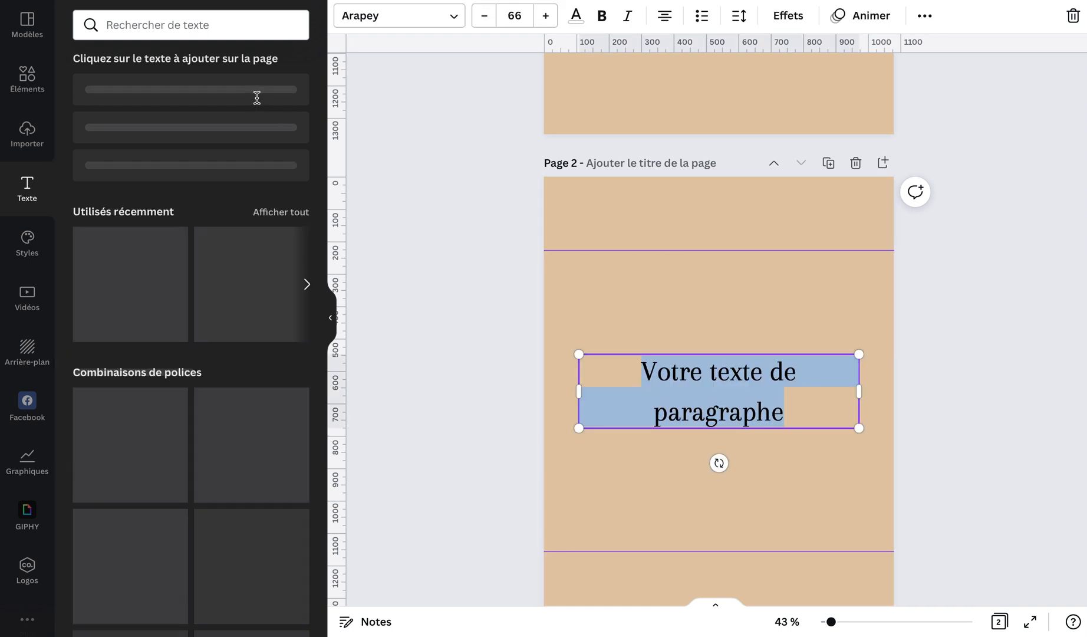
click(730, 411)
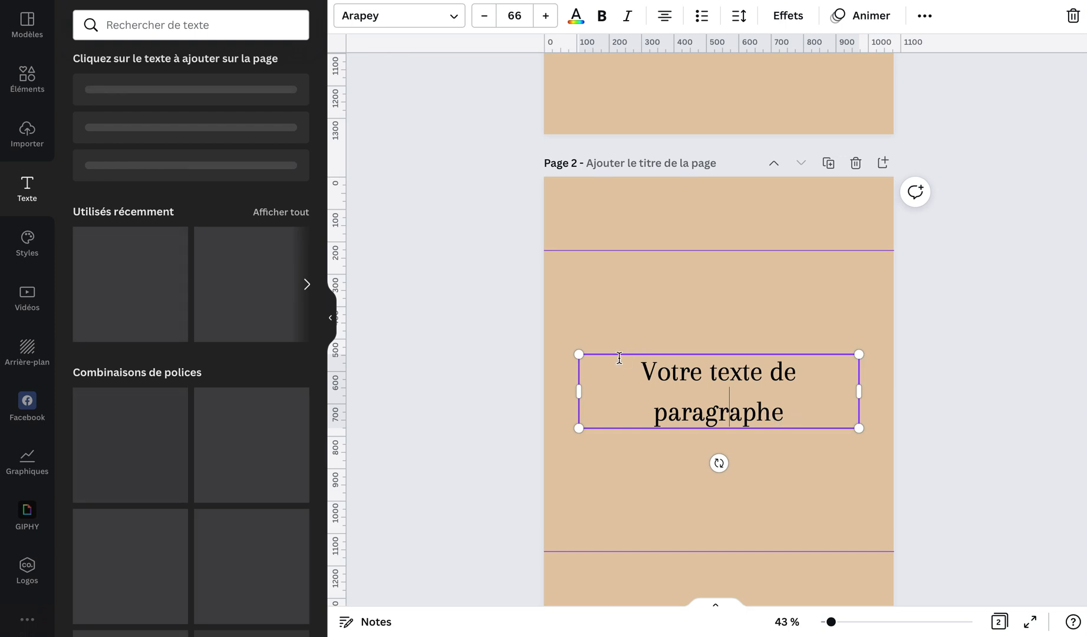
text(C)
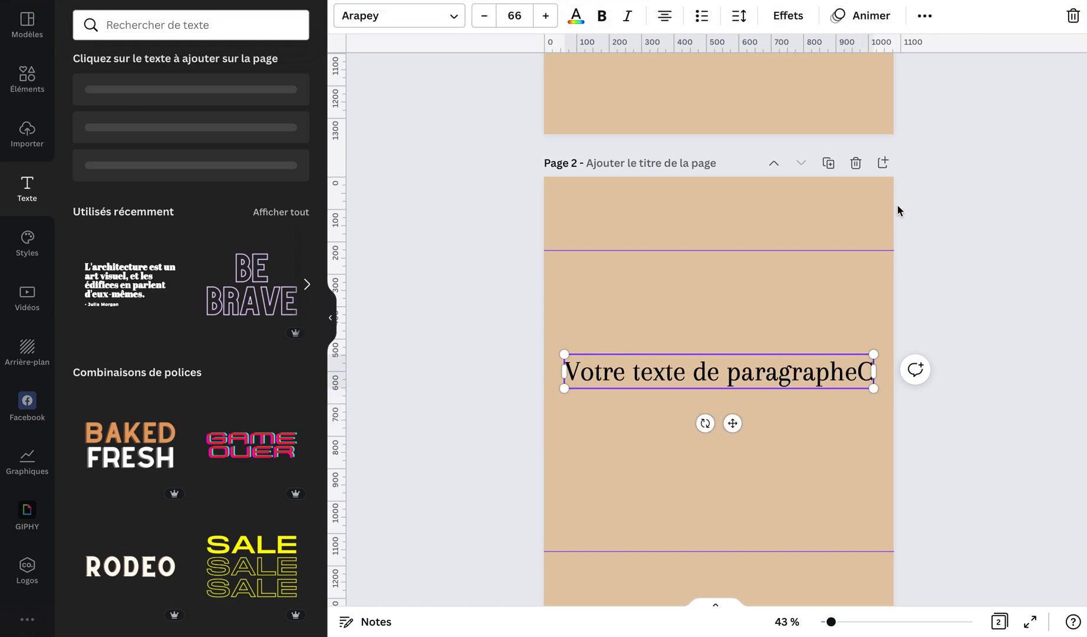
text(o)
click(848, 373)
drag(846, 372, 554, 368)
key(BackSpace)
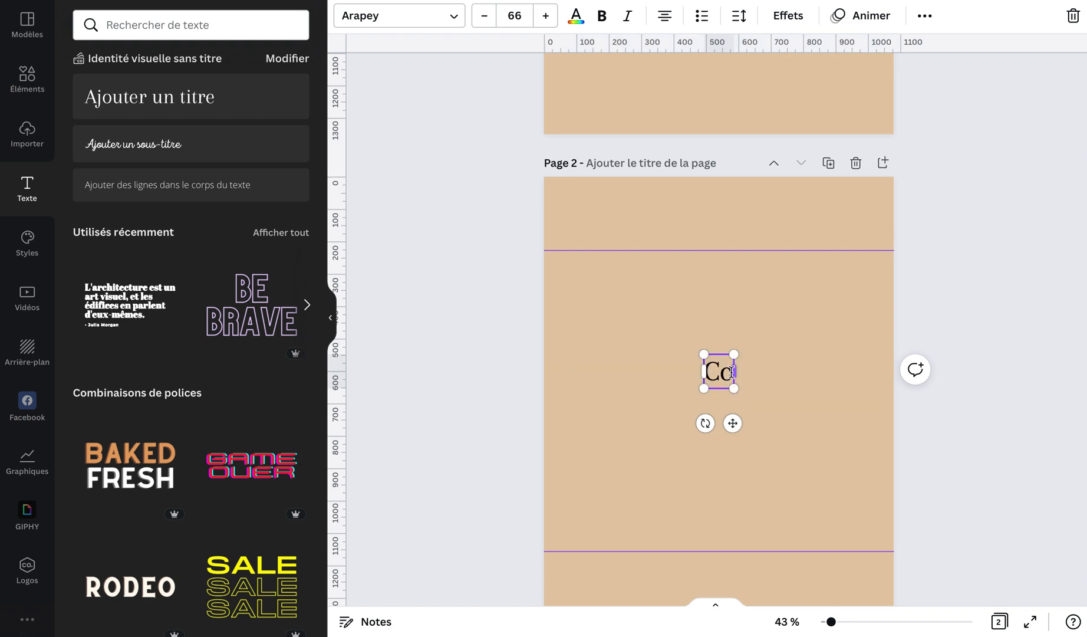
text(Commen)
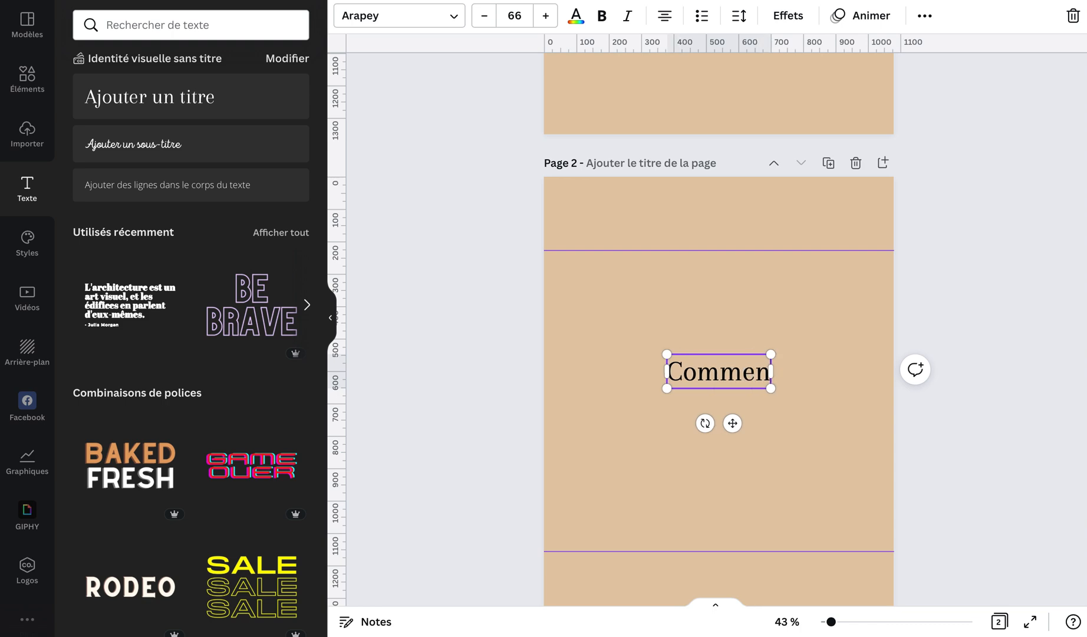
text(t ca va ?)
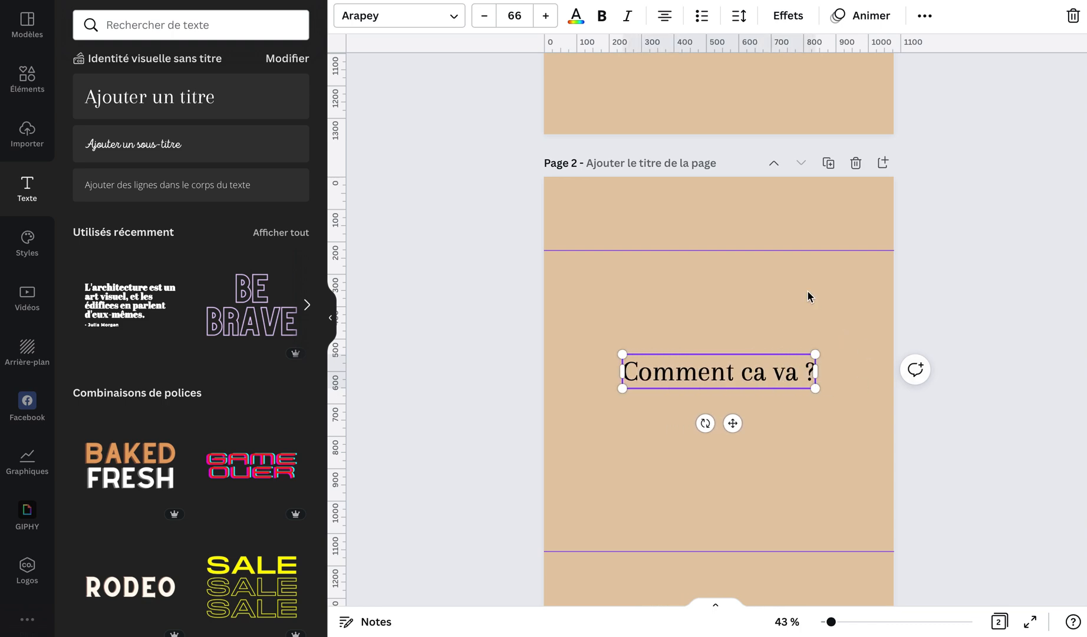
- Compare the animation settings of "salut les copains" on page 1 and "Comment ca va ?" on page 2
scroll(808, 291, up, 4)
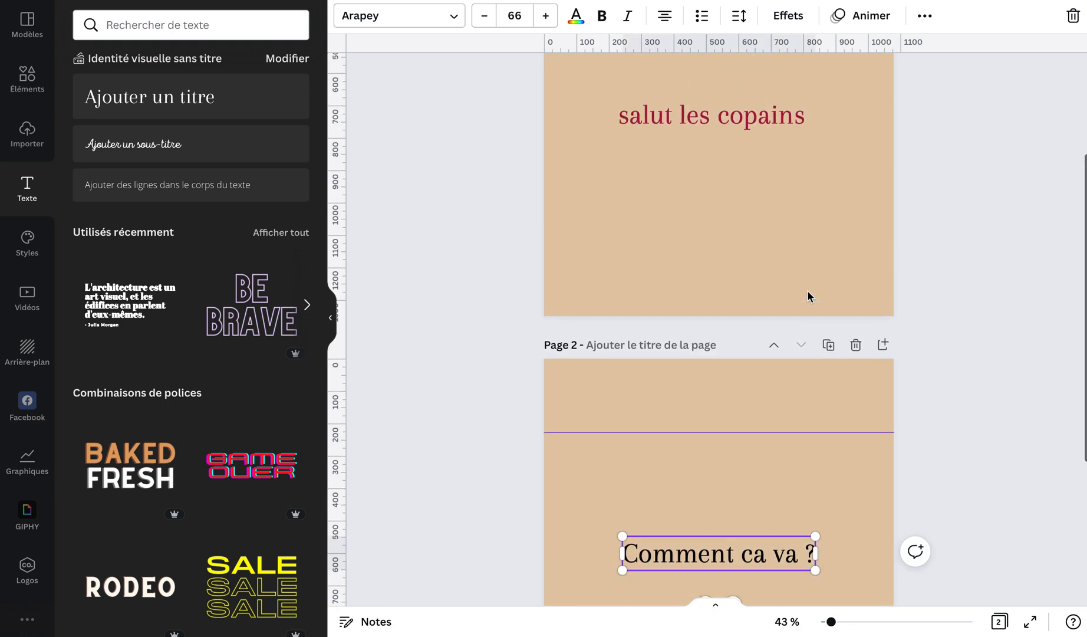
scroll(807, 291, down, 3)
scroll(729, 366, up, 5)
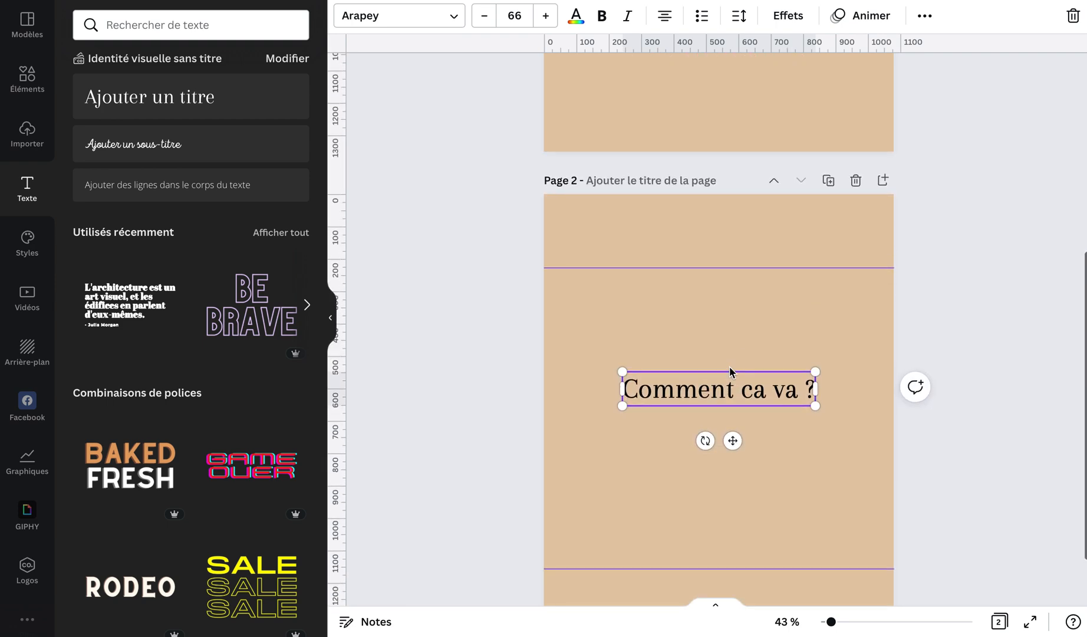
scroll(729, 366, down, 1)
scroll(730, 366, up, 1)
click(720, 242)
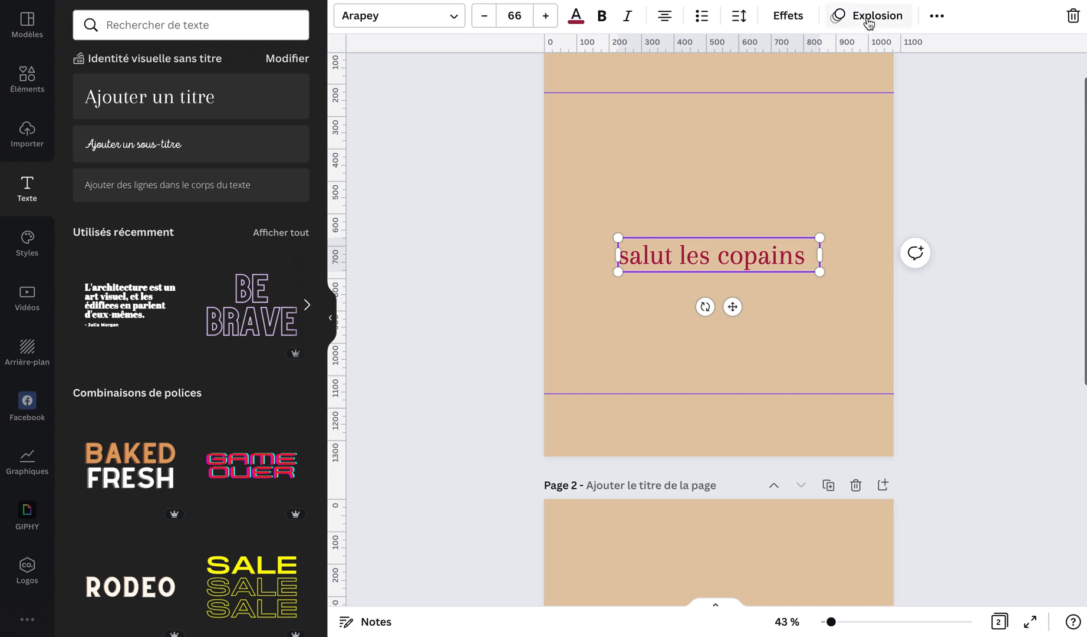
scroll(806, 333, down, 3)
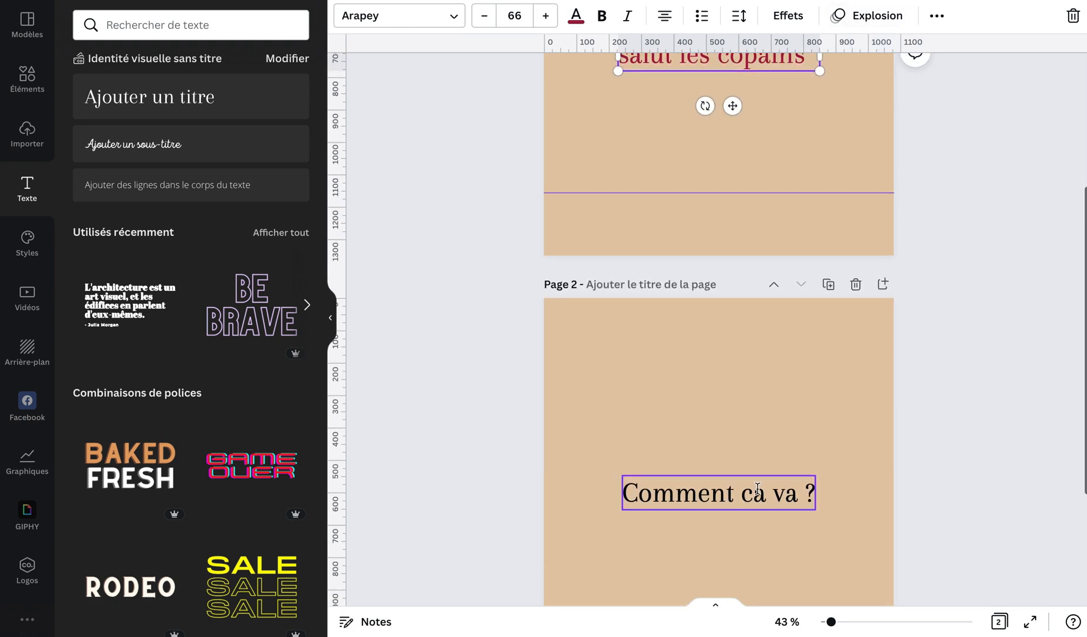
click(758, 489)
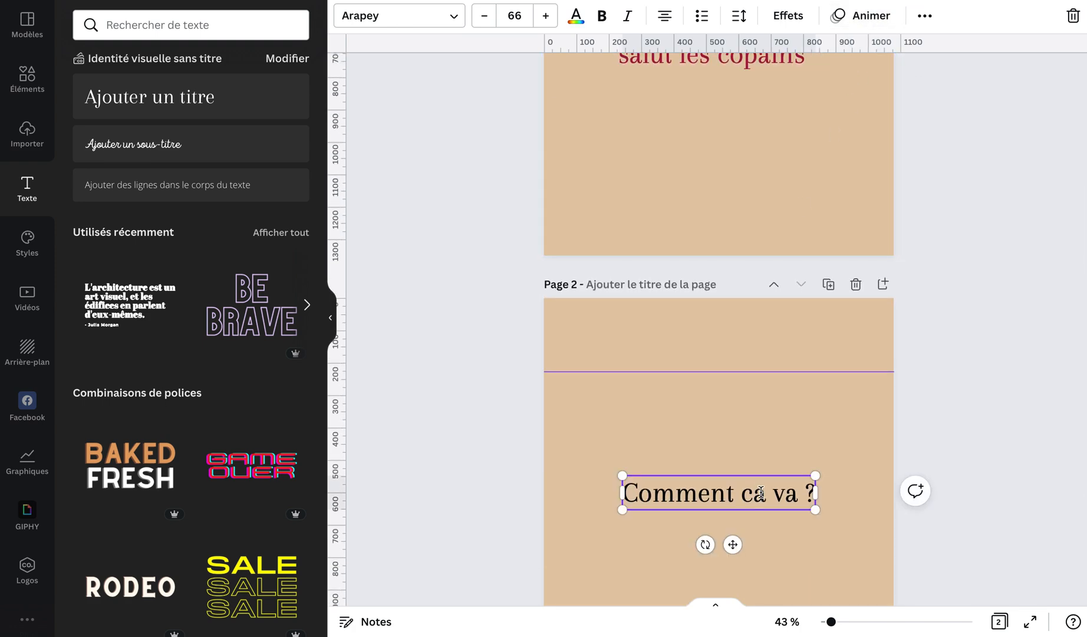
scroll(762, 491, up, 1)
- Open the download settings and review both pages of the design with the Vidéo MP4 file type
click(1053, 1)
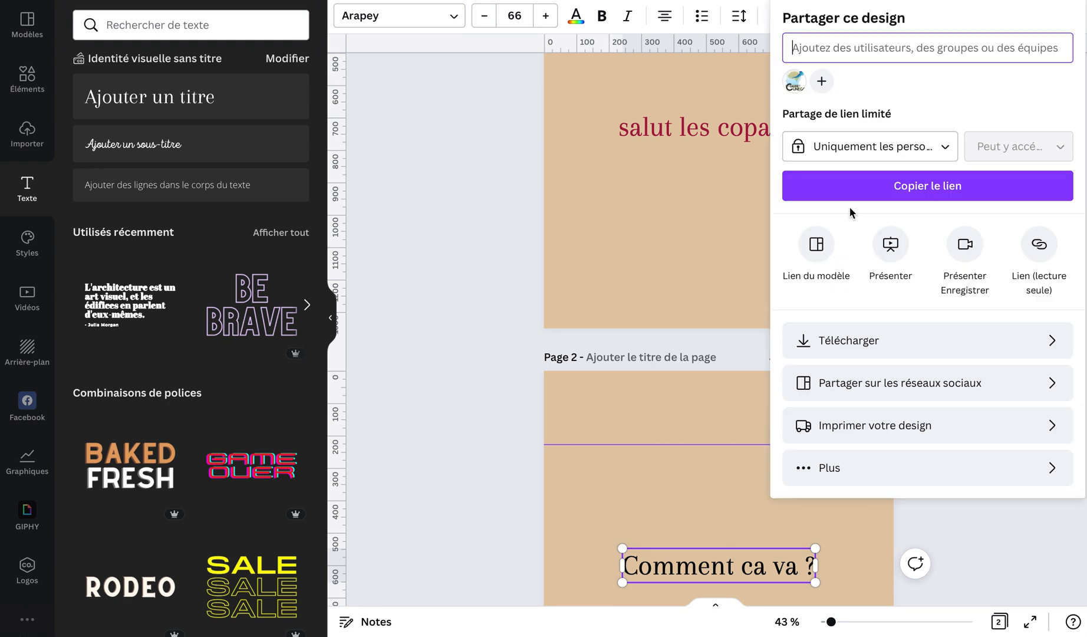
click(864, 340)
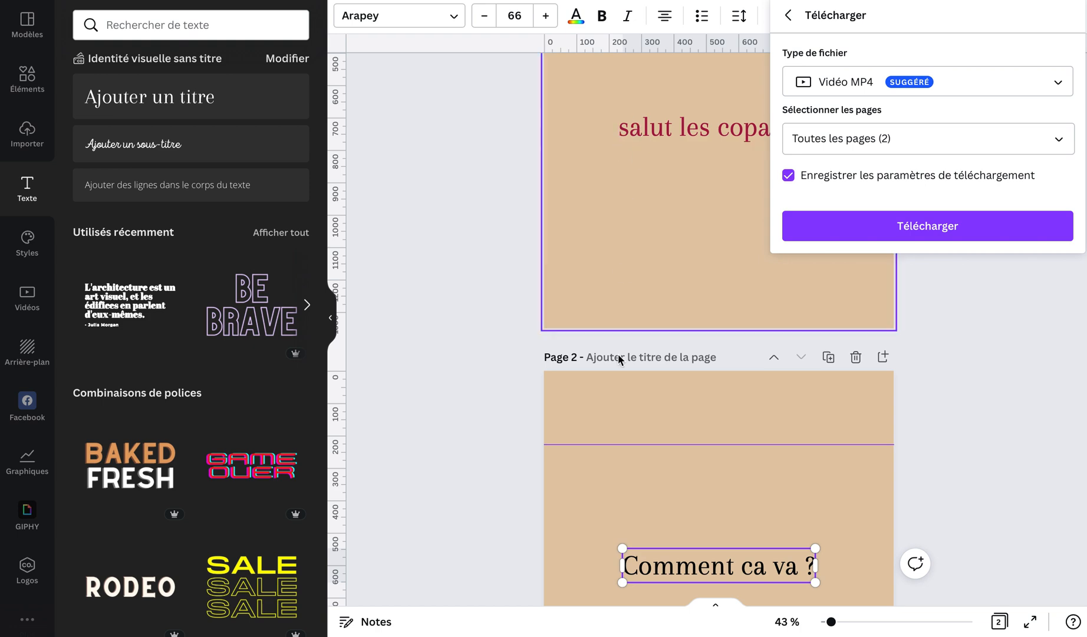
scroll(625, 477, down, 3)
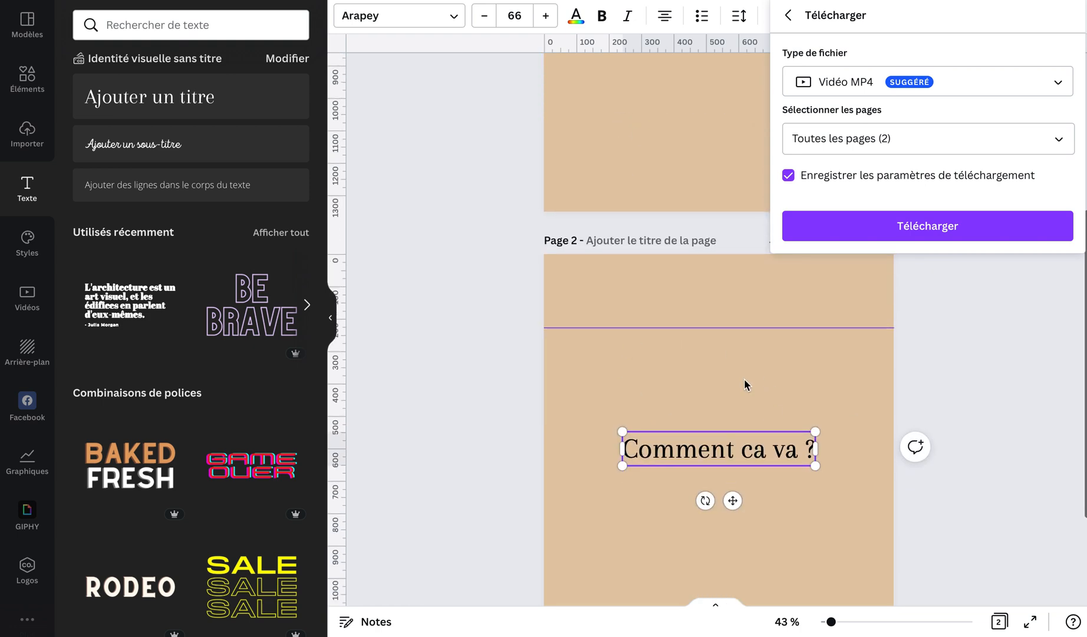
scroll(785, 515, down, 3)
scroll(785, 515, up, 1)
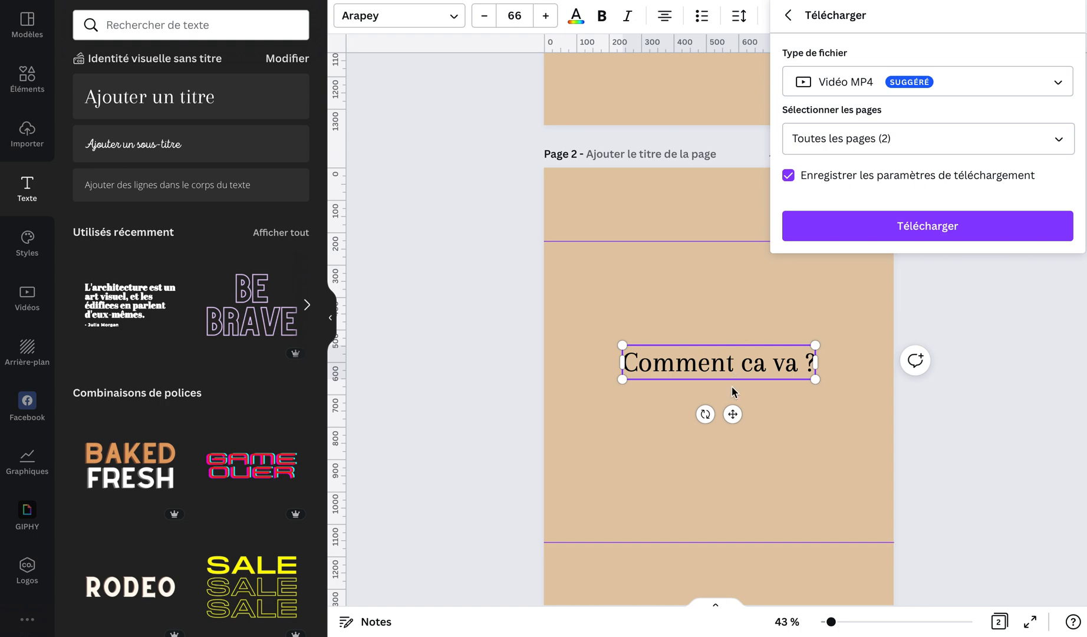
scroll(690, 245, up, 5)
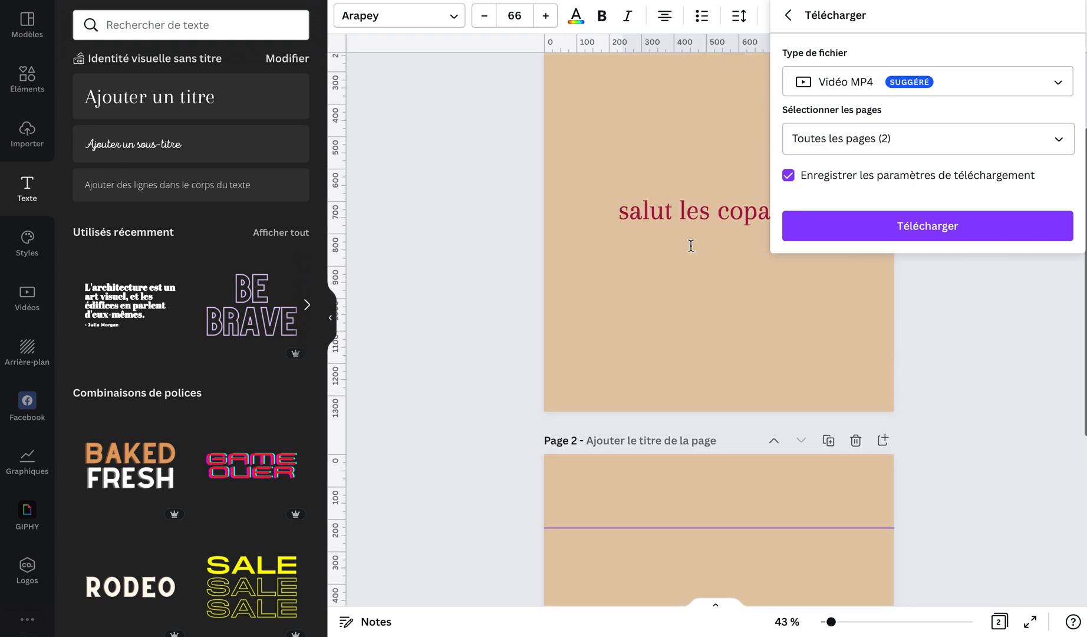
scroll(681, 230, down, 4)
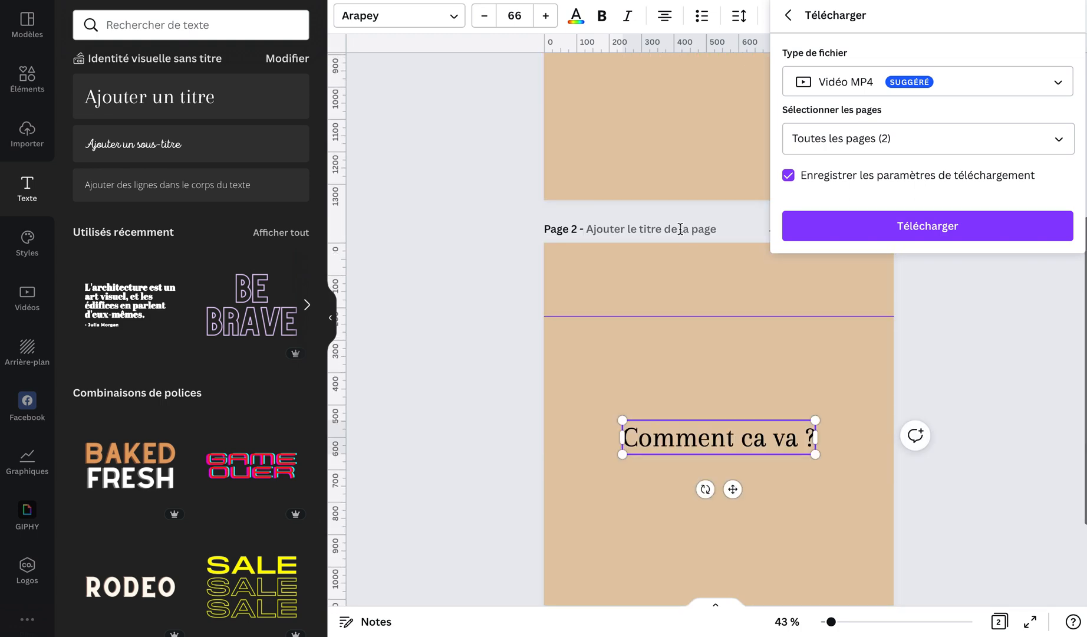
scroll(691, 412, down, 3)
scroll(692, 416, up, 4)
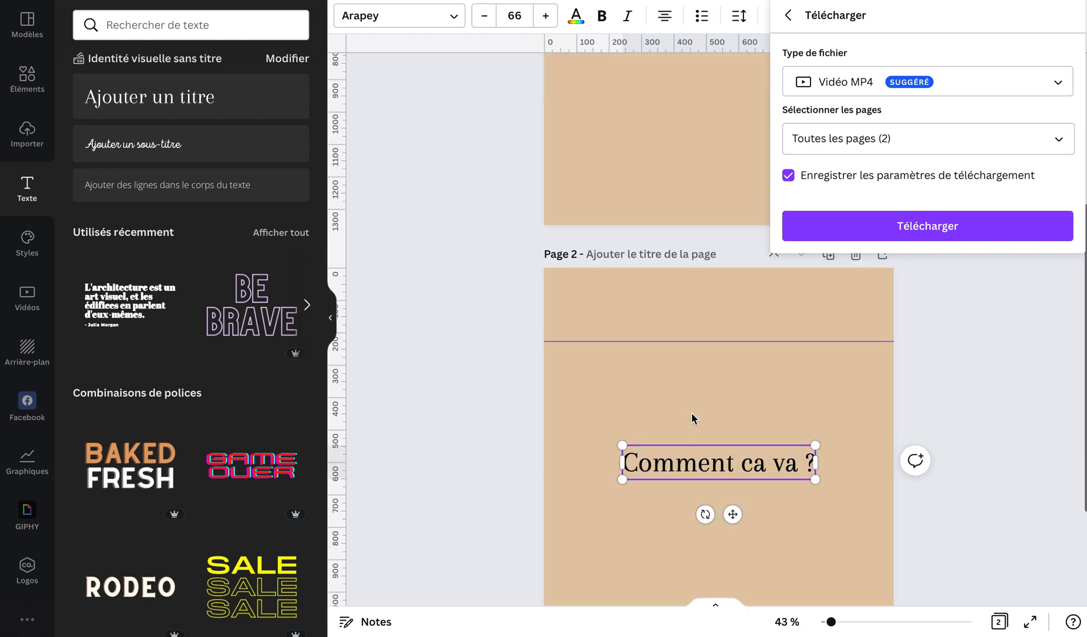
- Restrict the page selection for the download to page 2 only
click(1060, 139)
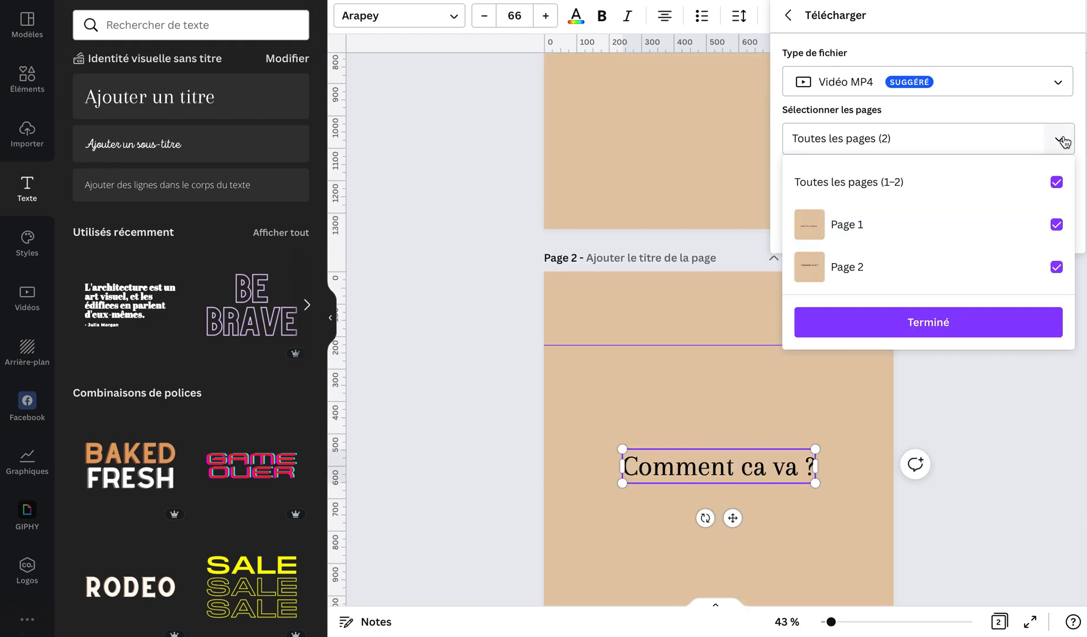
click(1057, 269)
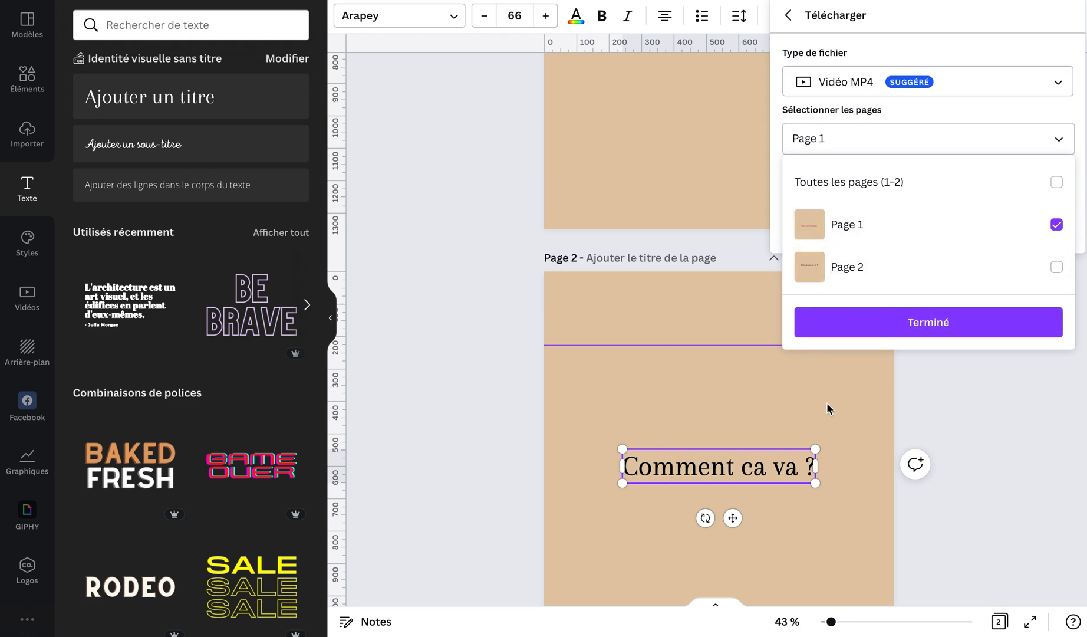
click(1057, 224)
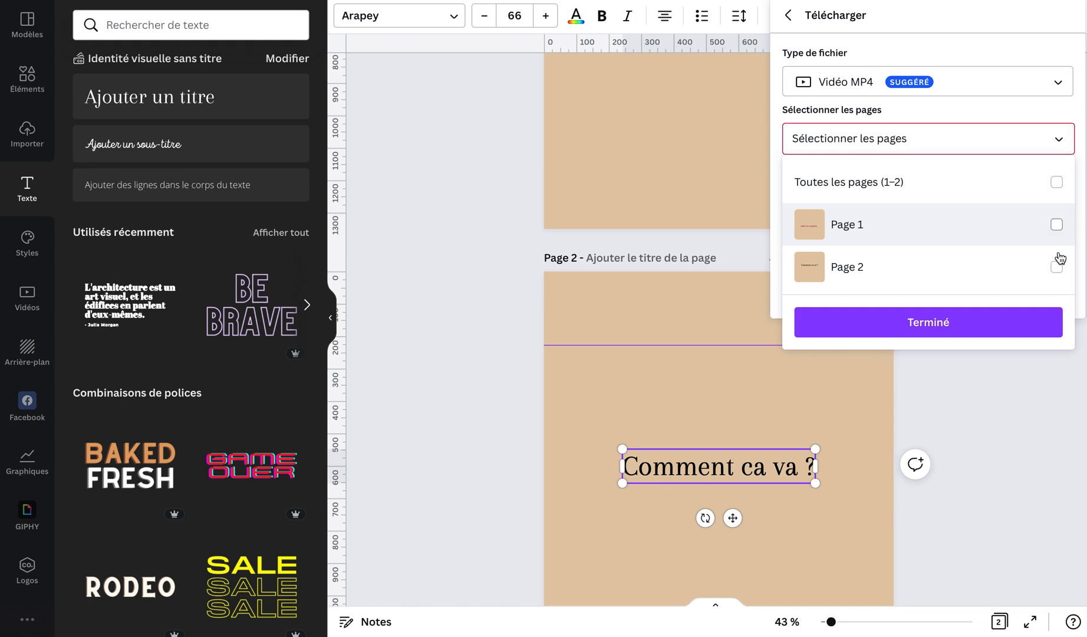
click(1057, 268)
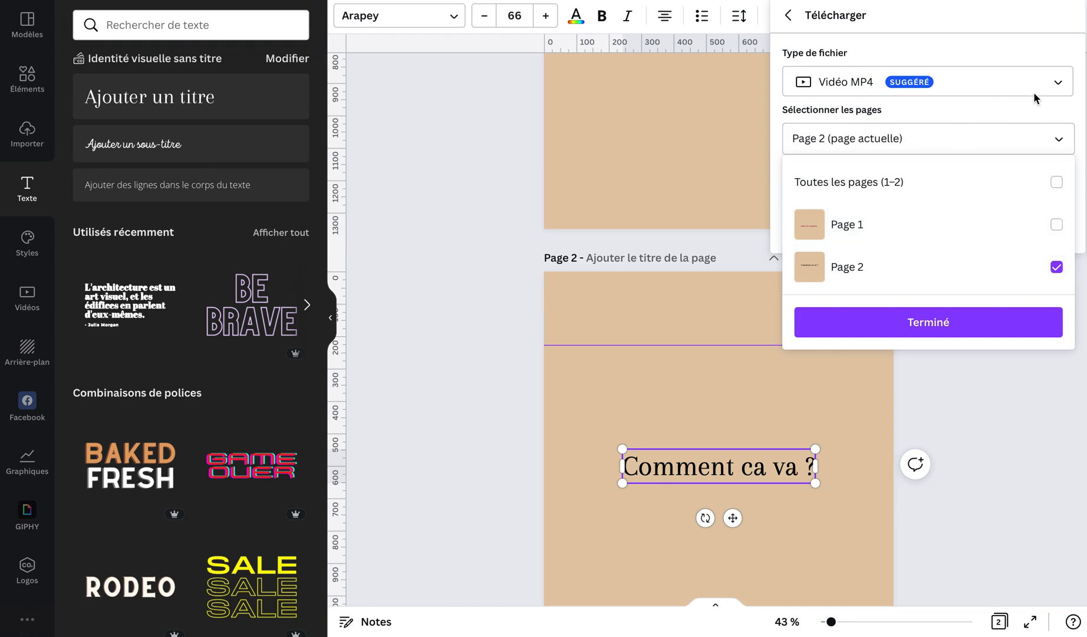
- Switch the download file type to PNG for page 2 and close the download settings without downloading
click(1064, 86)
click(1060, 86)
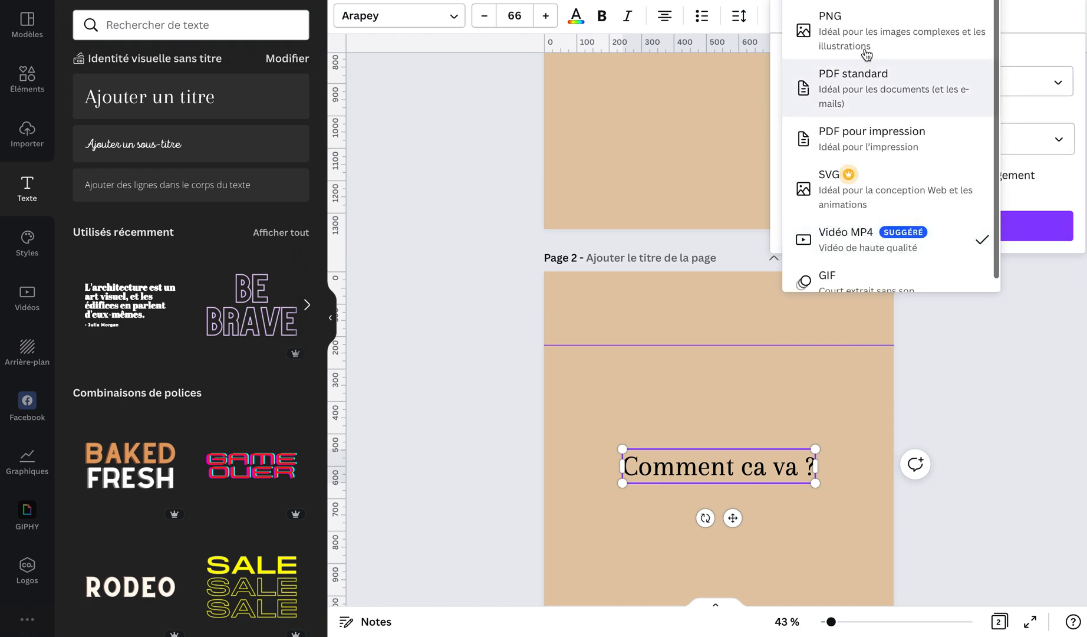
click(862, 29)
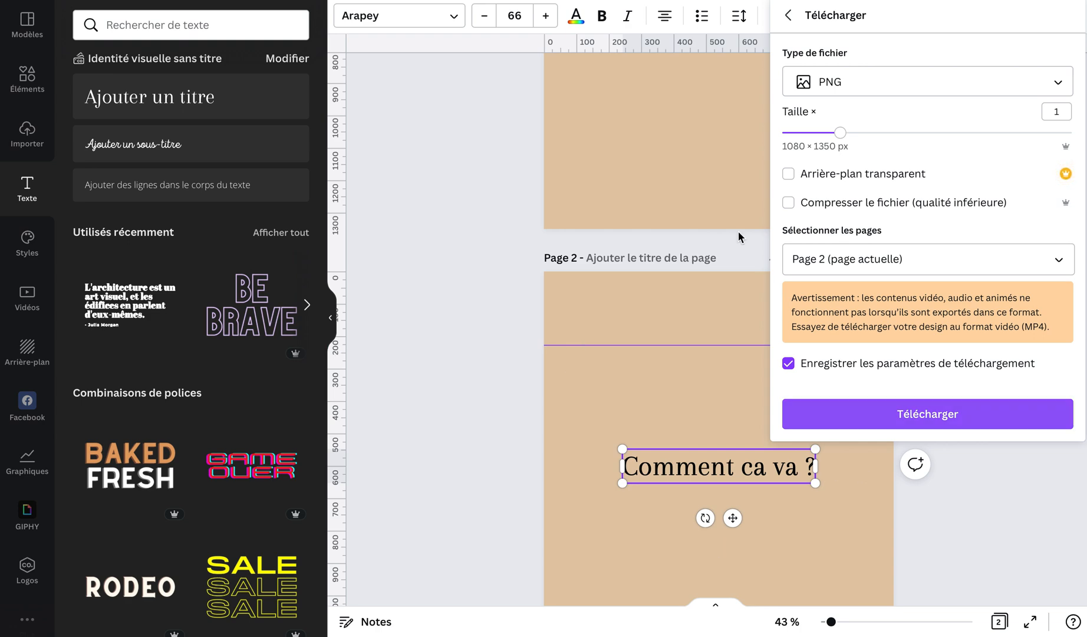
key(Escape)
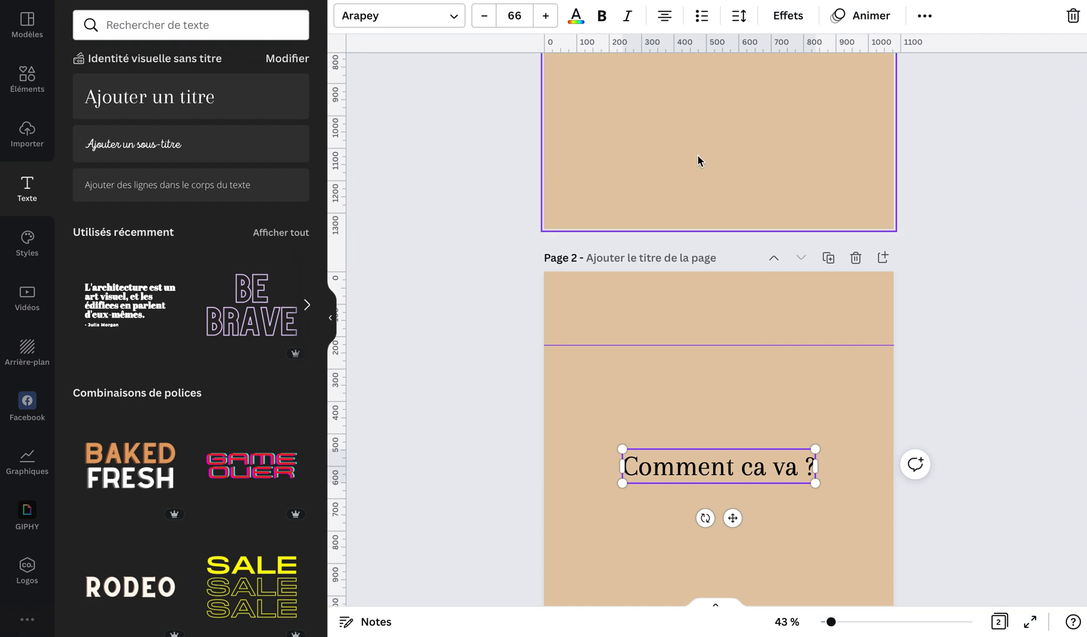
- Examine page 1 with its "salut les copains" text
scroll(697, 160, up, 5)
scroll(678, 160, down, 1)
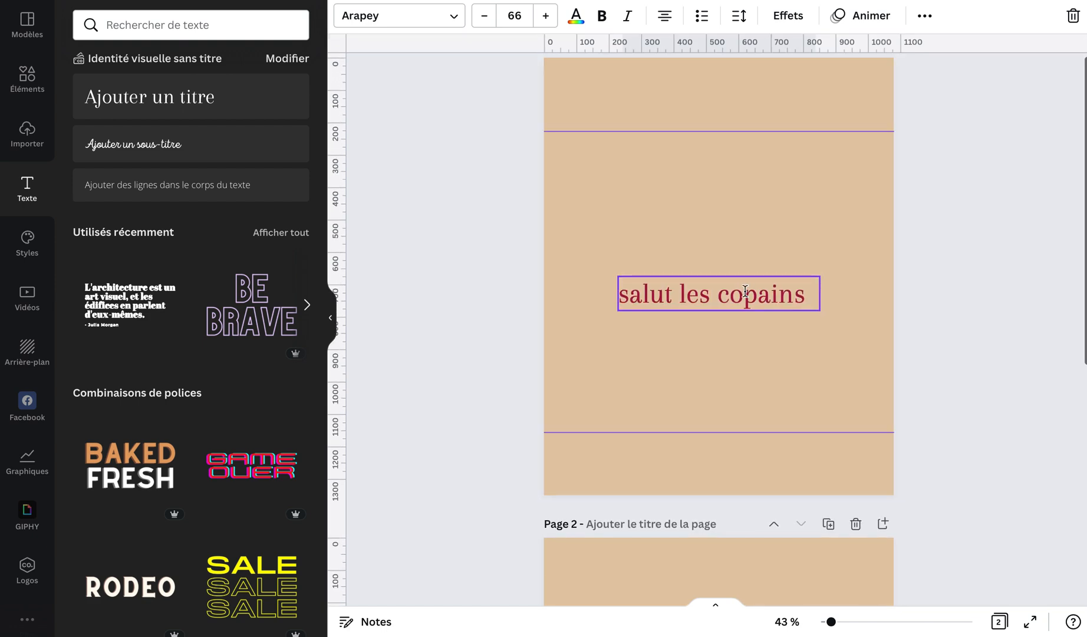
scroll(808, 323, down, 1)
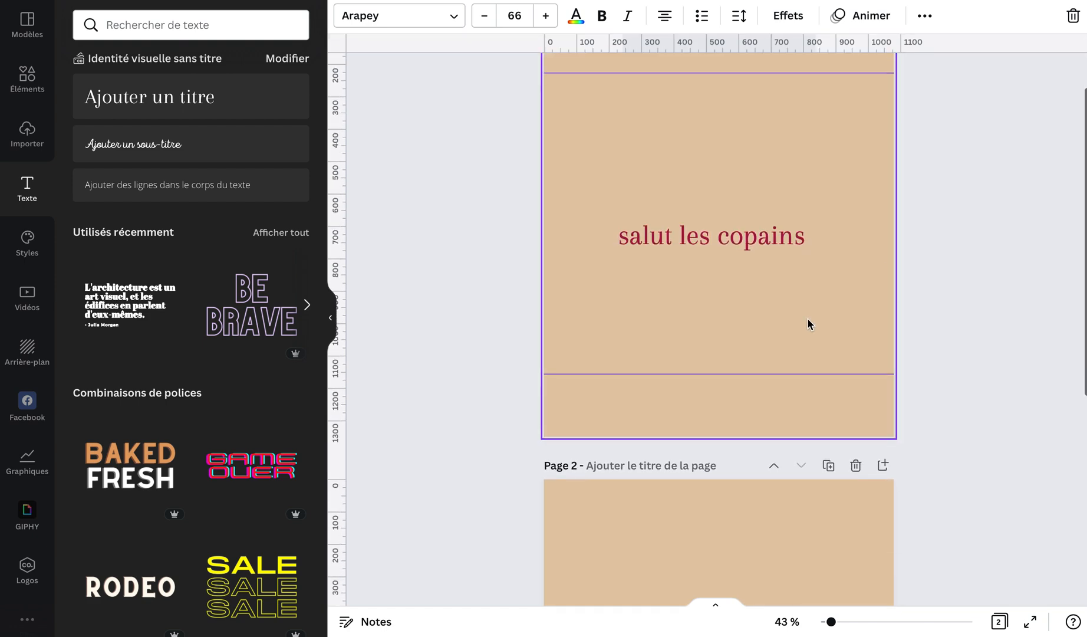
scroll(808, 319, up, 1)
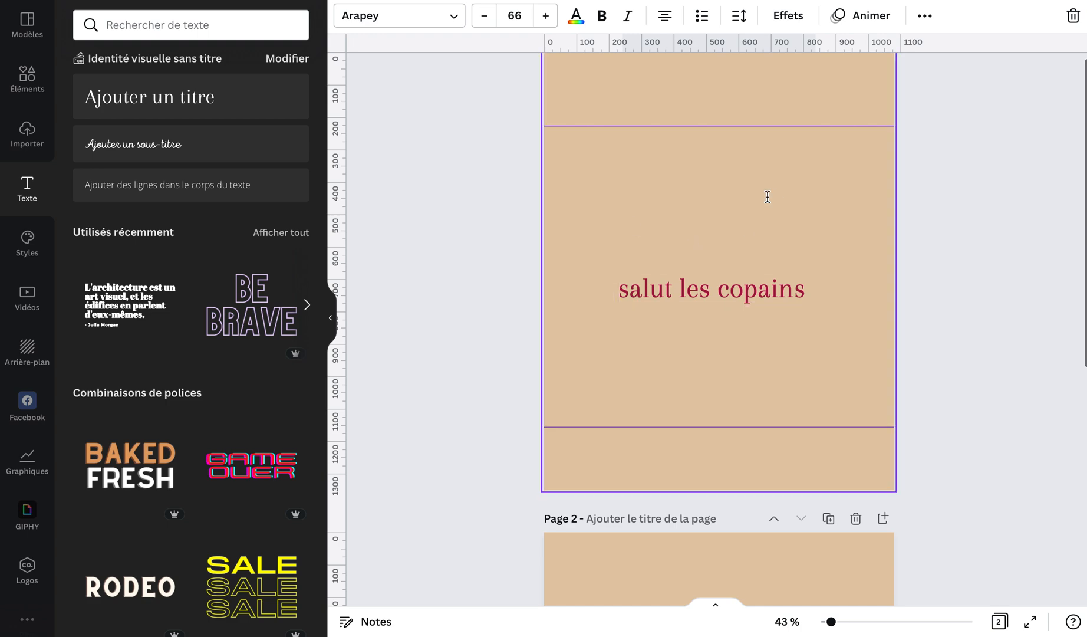
scroll(668, 327, down, 1)
scroll(667, 328, up, 2)
scroll(668, 328, down, 1)
scroll(666, 319, down, 1)
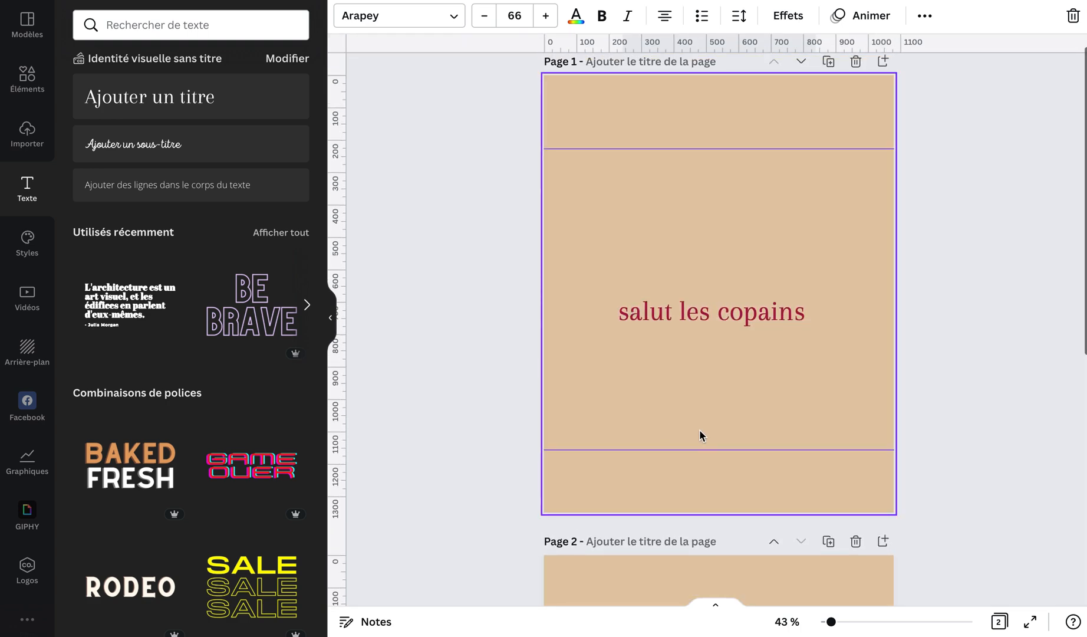
- Add a blank third page after the "Comment ca va ?" page
scroll(655, 322, down, 8)
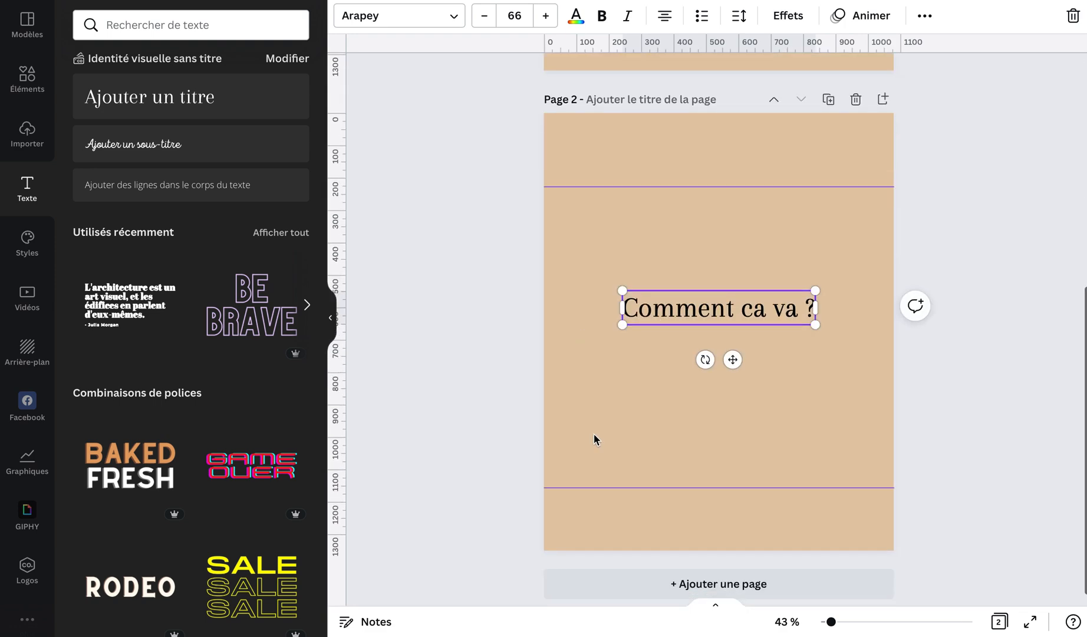
scroll(682, 289, down, 1)
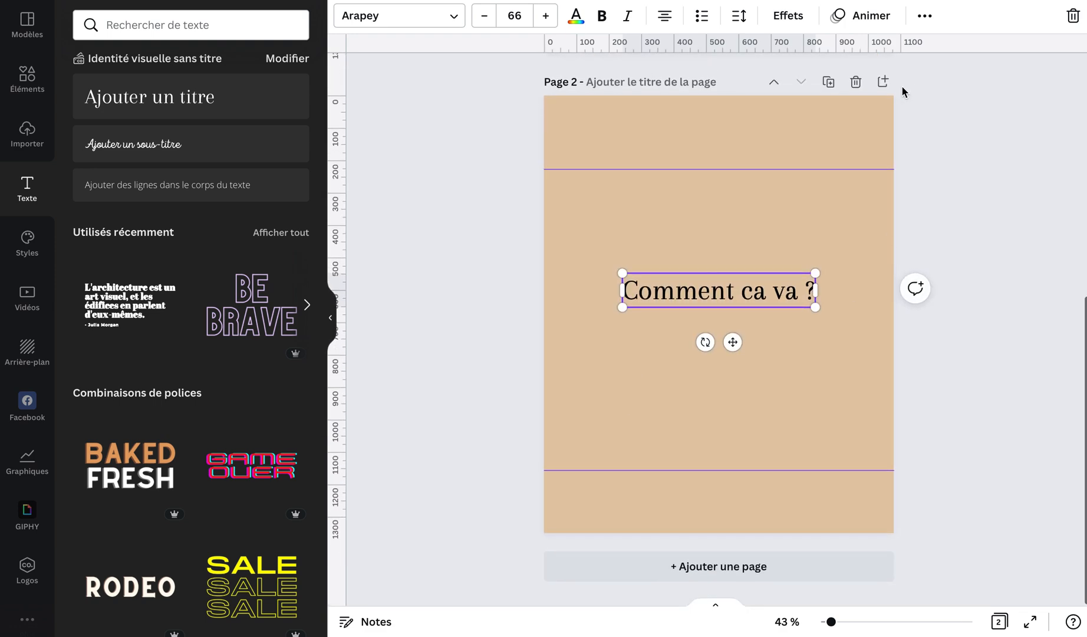
click(884, 83)
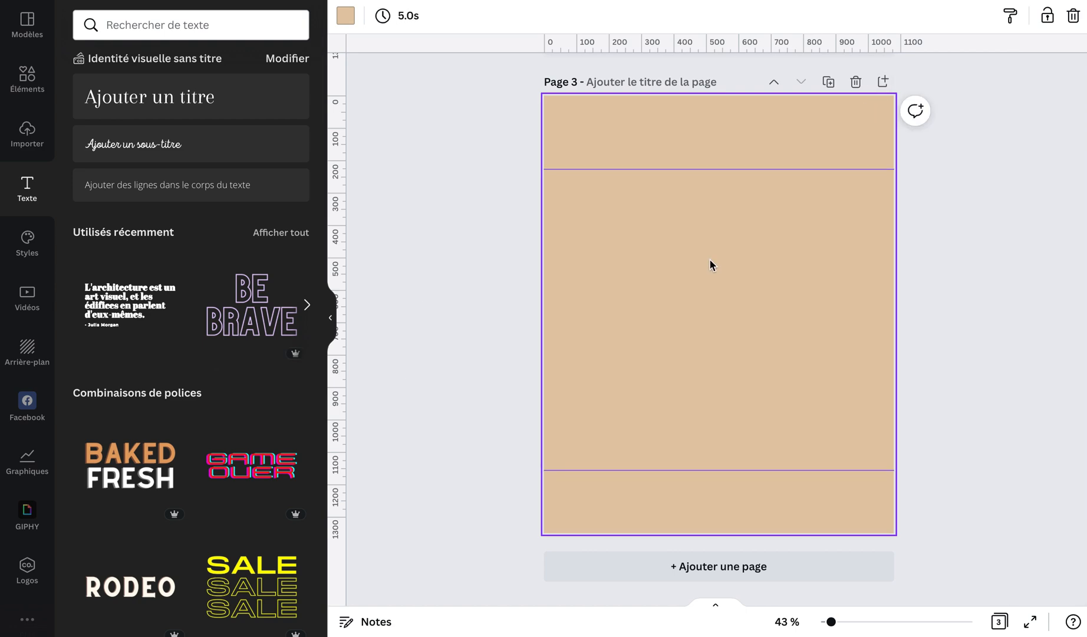
- Review all pages of the design in order, from page 1 through to the blank page 3
scroll(785, 351, up, 16)
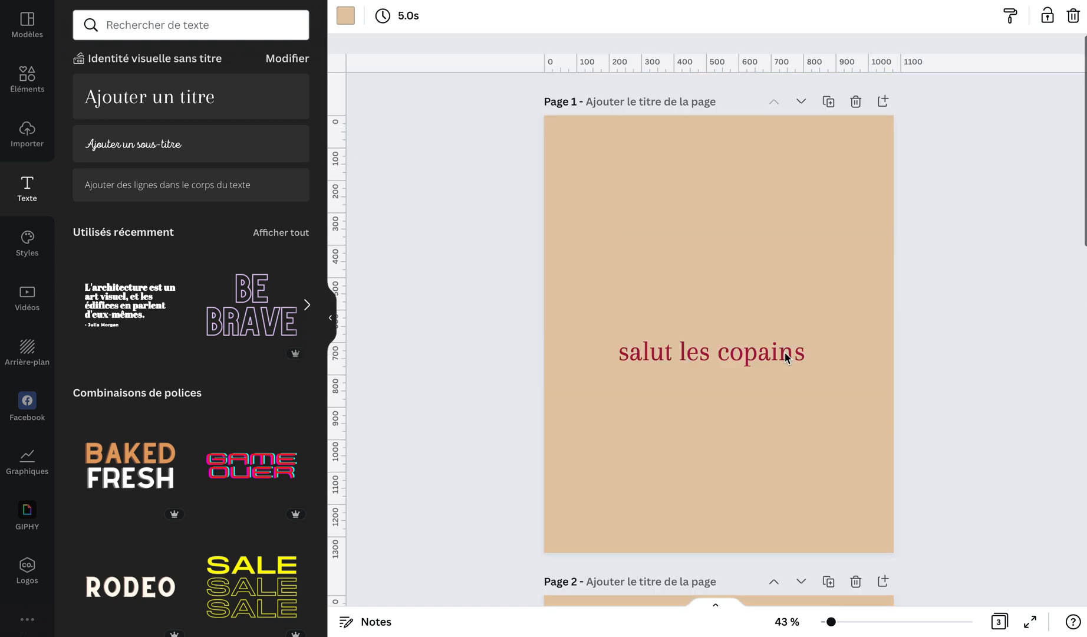
scroll(773, 346, down, 1)
click(725, 399)
scroll(726, 399, down, 4)
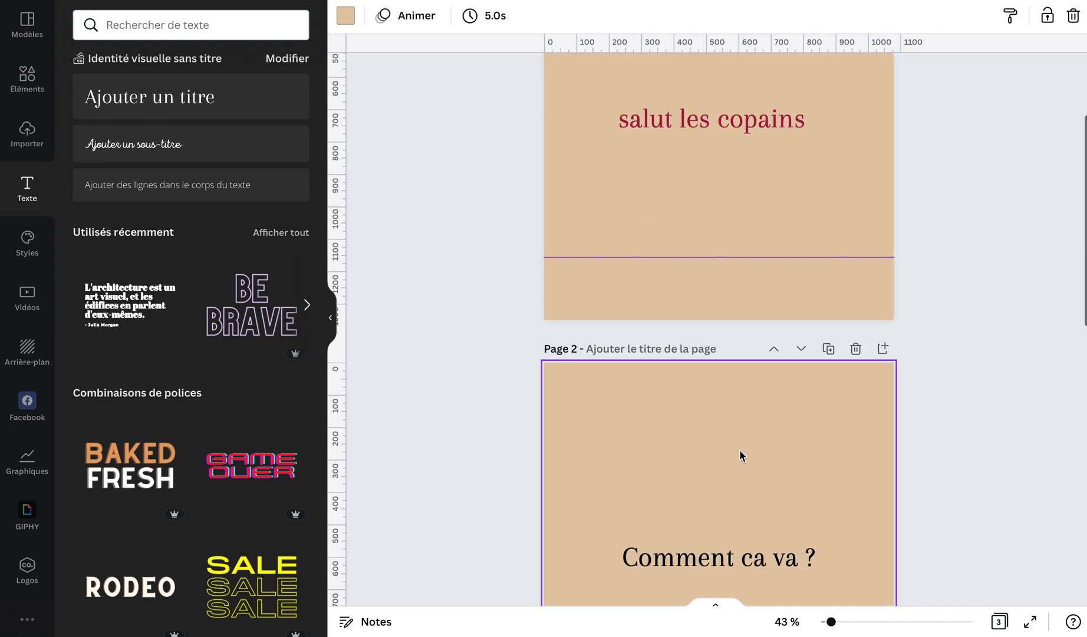
scroll(779, 291, down, 5)
scroll(780, 291, down, 5)
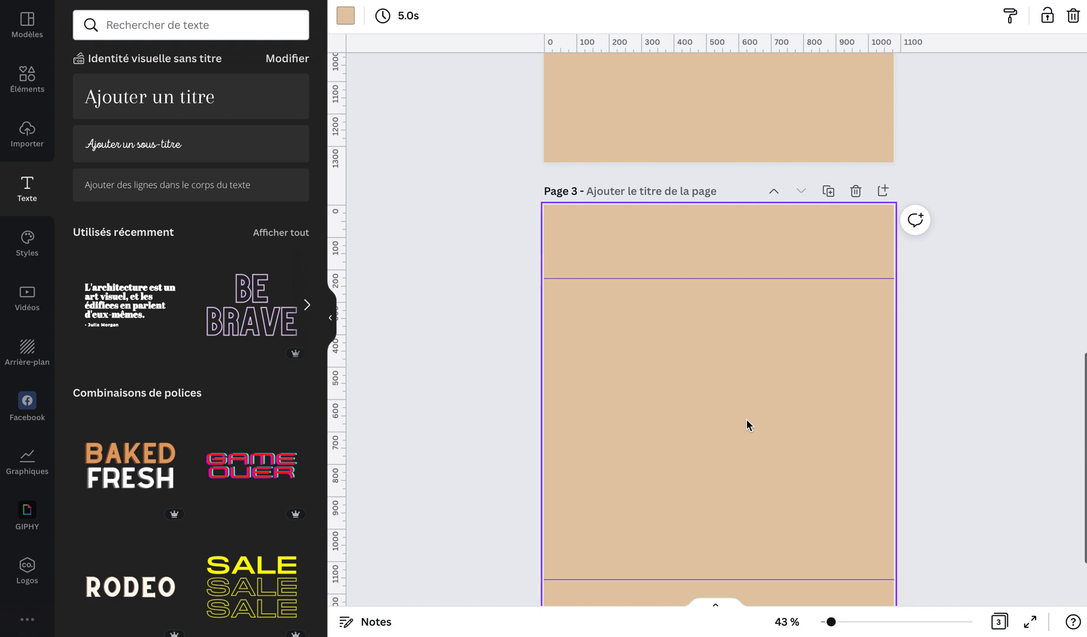
scroll(746, 424, down, 2)
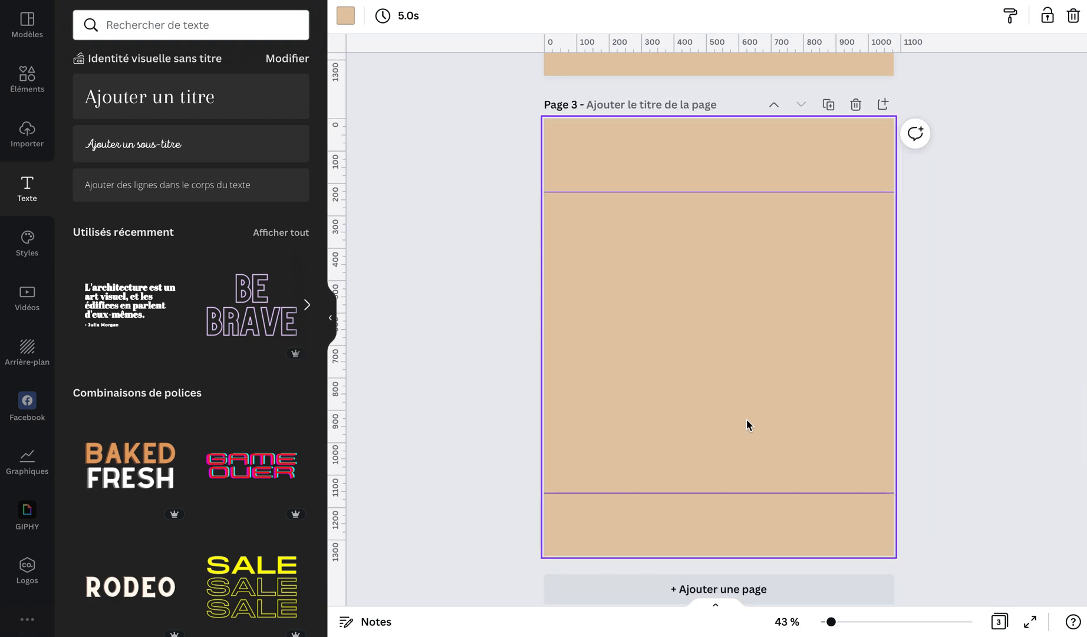